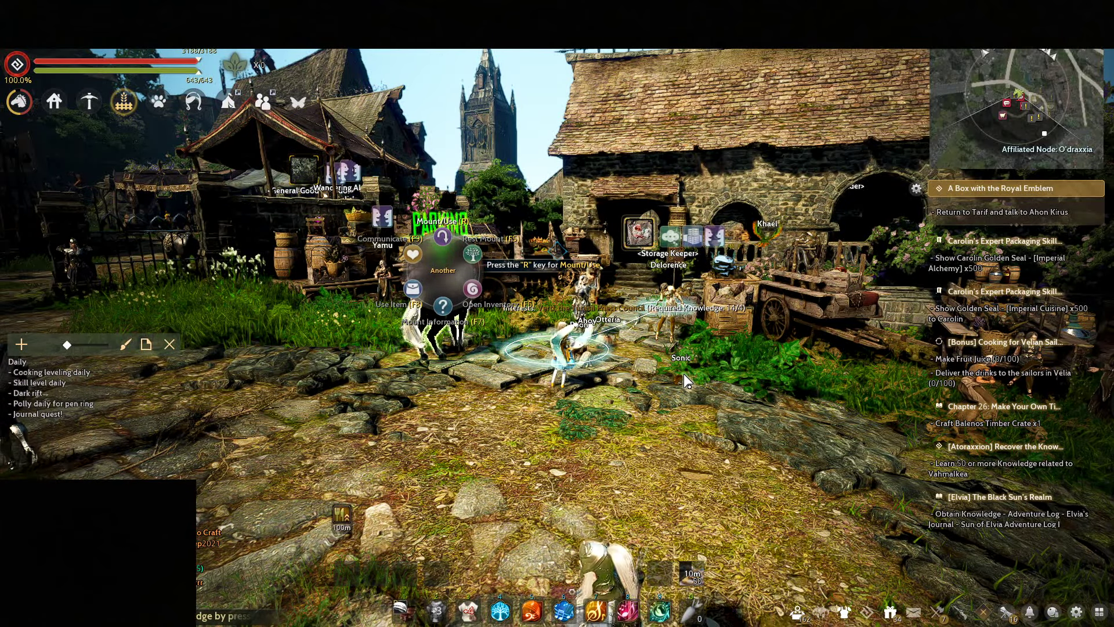
Step: Open the game Settings and expand Display Settings to the Display Quality options
{"action": "key", "text": "Escape"}
{"action": "left_click", "coordinate": [229, 348]}
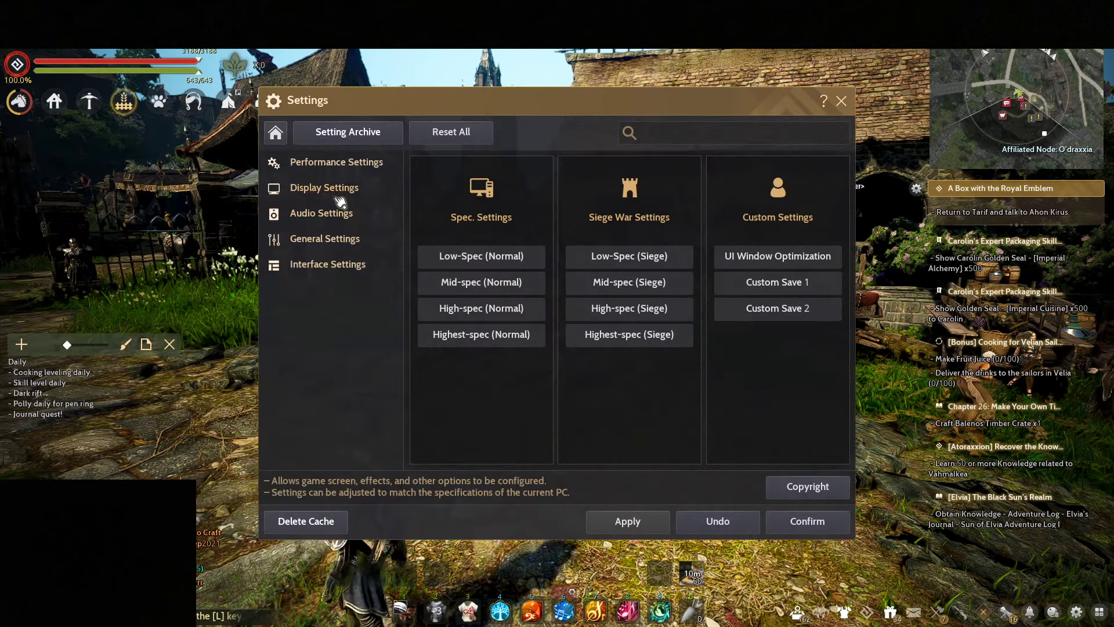
{"action": "left_click", "coordinate": [339, 191]}
{"action": "left_click", "coordinate": [323, 212]}
{"action": "left_click", "coordinate": [323, 239]}
Step: Review the Display Quality, Camera Graphics and Effects options, then expand Performance Settings
{"action": "scroll", "coordinate": [762, 319], "scroll_direction": "down", "scroll_amount": 2}
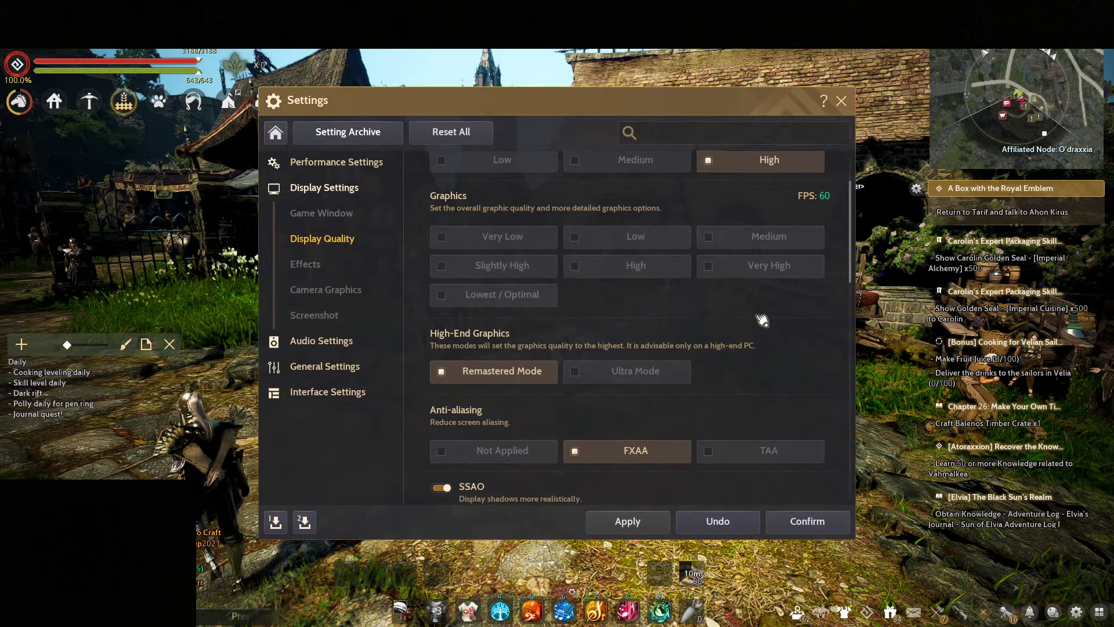
{"action": "scroll", "coordinate": [684, 343], "scroll_direction": "down", "scroll_amount": 2}
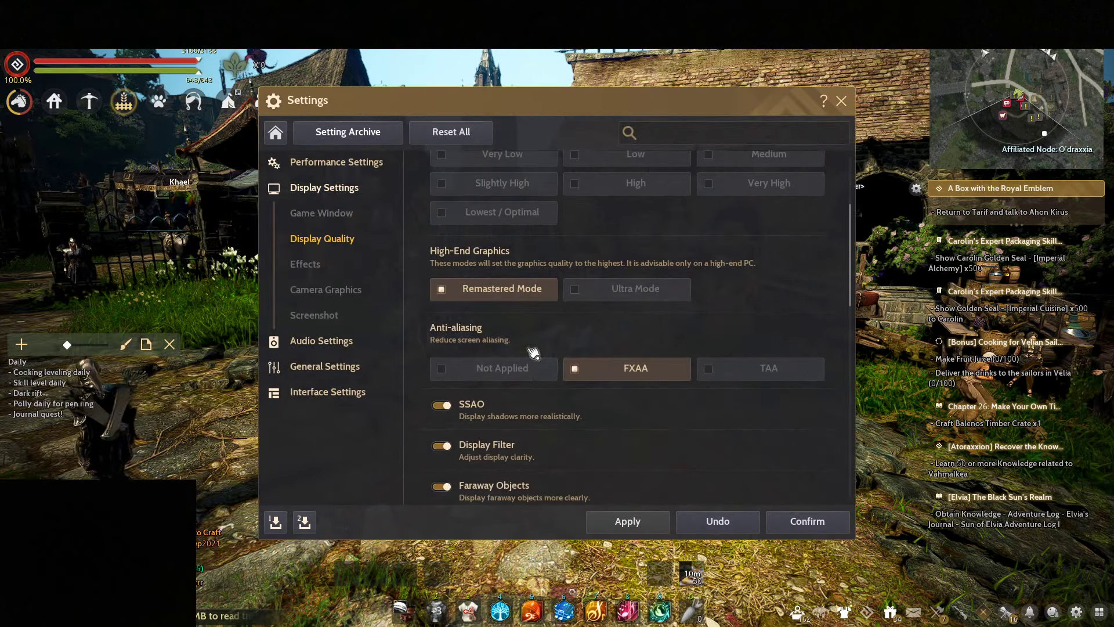
{"action": "scroll", "coordinate": [778, 338], "scroll_direction": "down", "scroll_amount": 8}
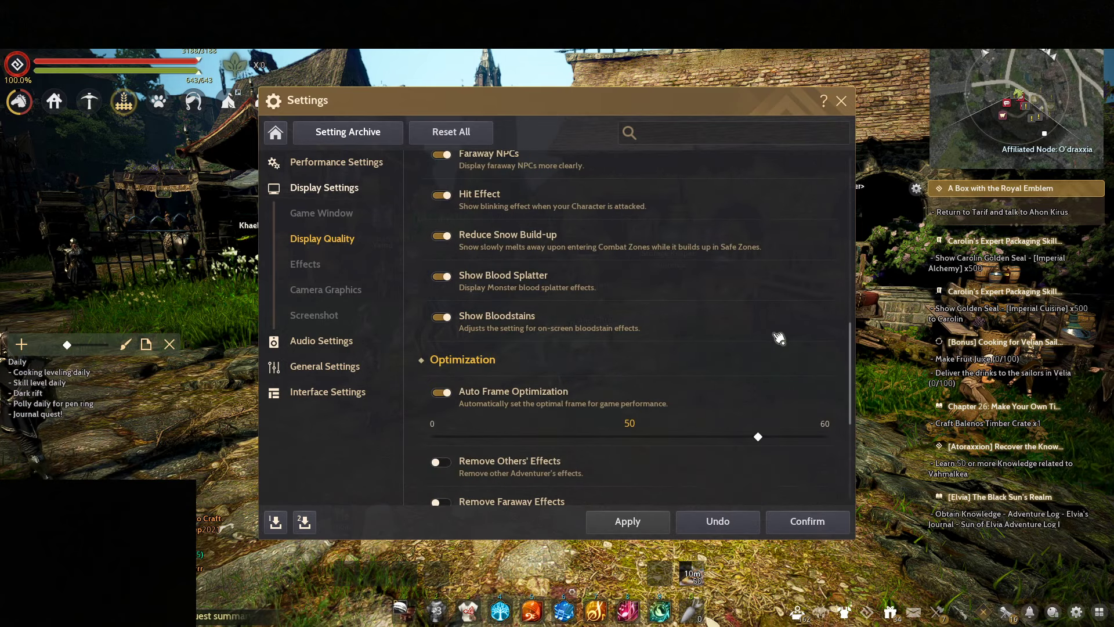
{"action": "scroll", "coordinate": [779, 338], "scroll_direction": "down", "scroll_amount": 6}
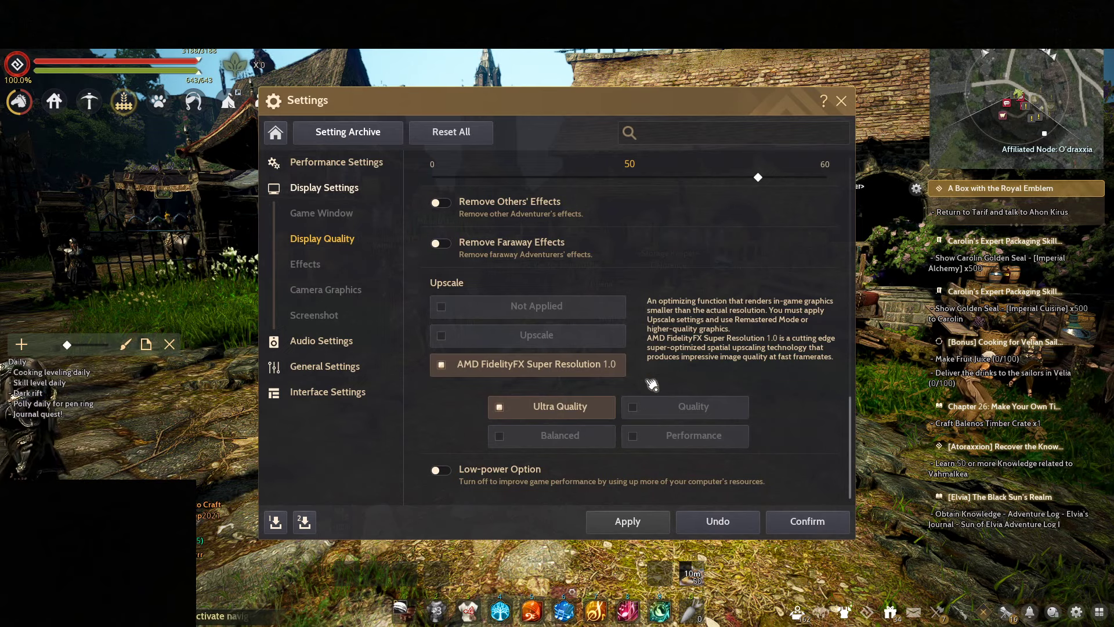
{"action": "scroll", "coordinate": [755, 378], "scroll_direction": "up", "scroll_amount": 5}
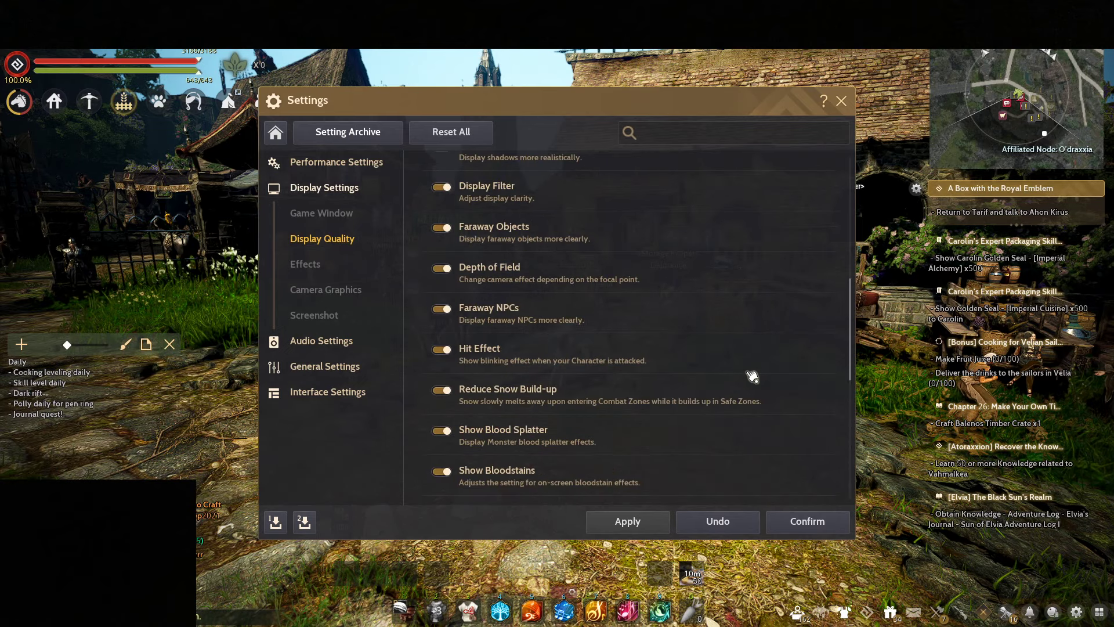
{"action": "scroll", "coordinate": [748, 374], "scroll_direction": "up", "scroll_amount": 10}
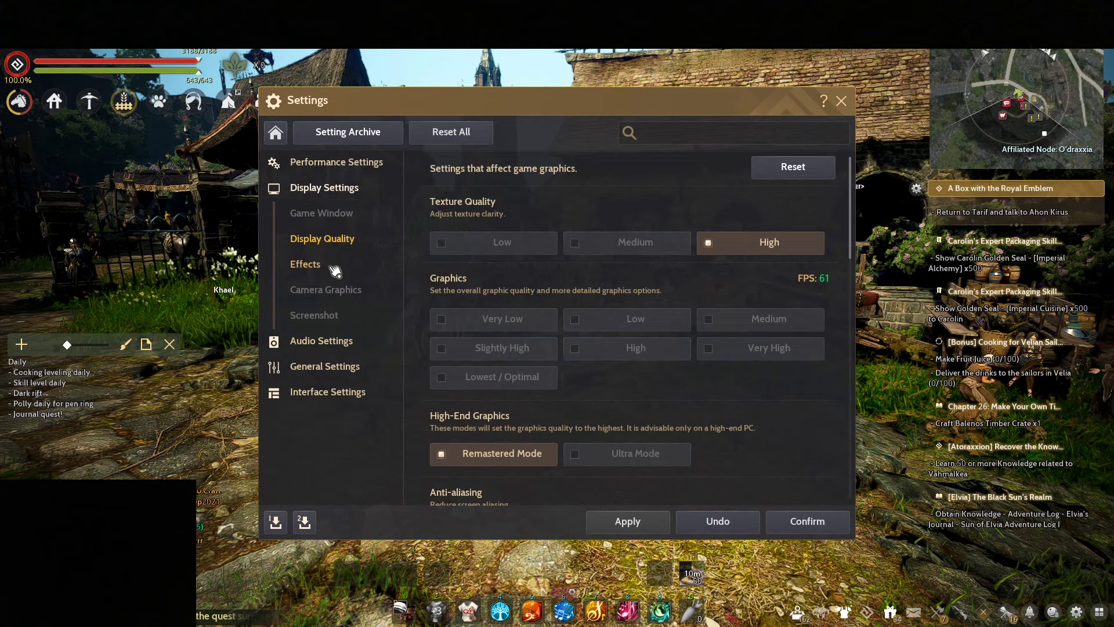
{"action": "left_click", "coordinate": [342, 296]}
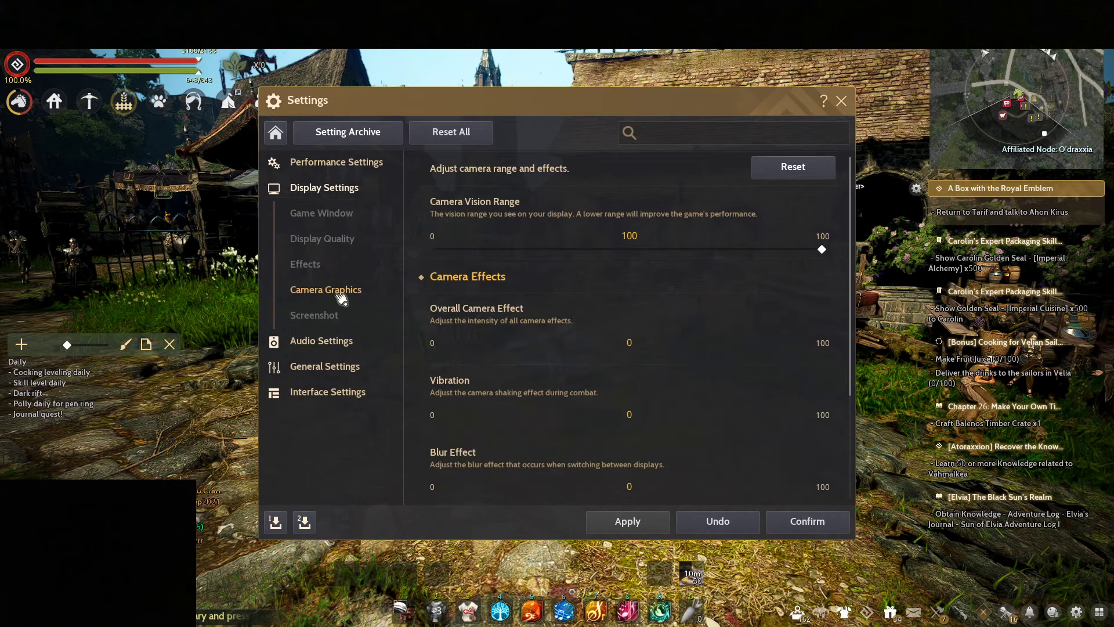
{"action": "left_click", "coordinate": [309, 265]}
{"action": "left_click", "coordinate": [328, 242]}
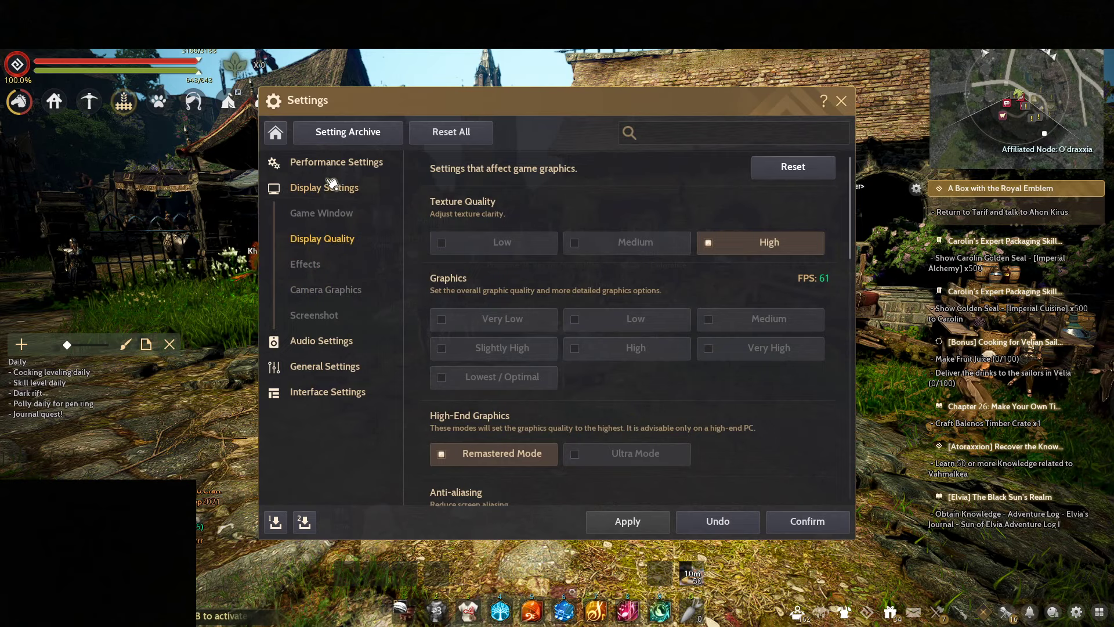
{"action": "left_click", "coordinate": [351, 162]}
Step: Check the Optimization page's AMD FidelityFX Super Resolution 1.0 upscaling setting
{"action": "left_click", "coordinate": [336, 187]}
{"action": "left_click", "coordinate": [322, 215]}
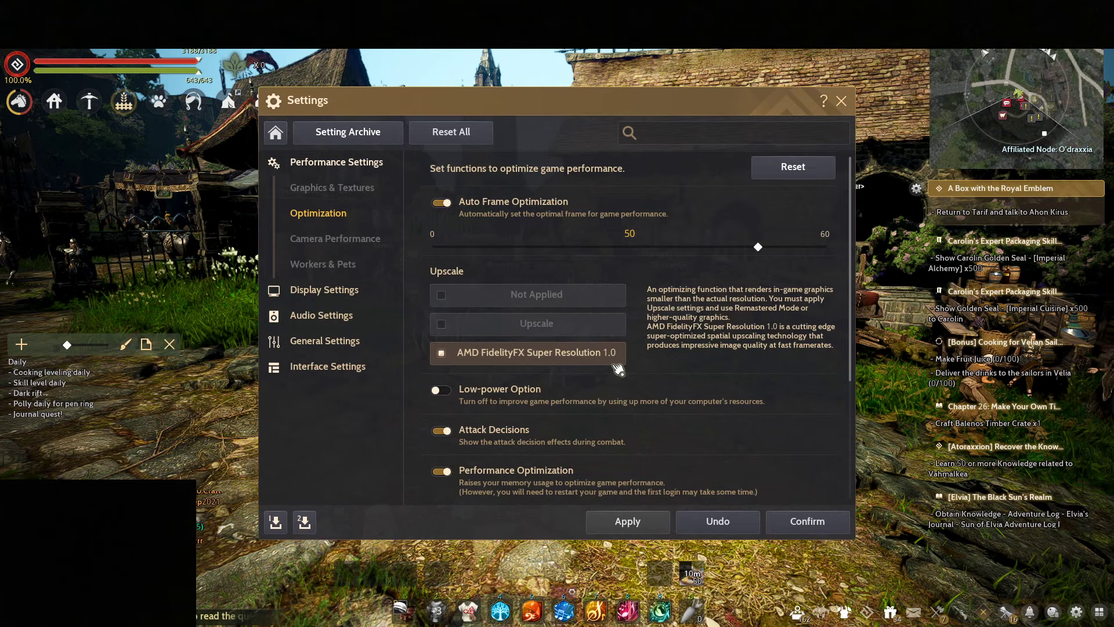
{"action": "scroll", "coordinate": [754, 400], "scroll_direction": "down", "scroll_amount": 3}
{"action": "scroll", "coordinate": [765, 403], "scroll_direction": "up", "scroll_amount": 3}
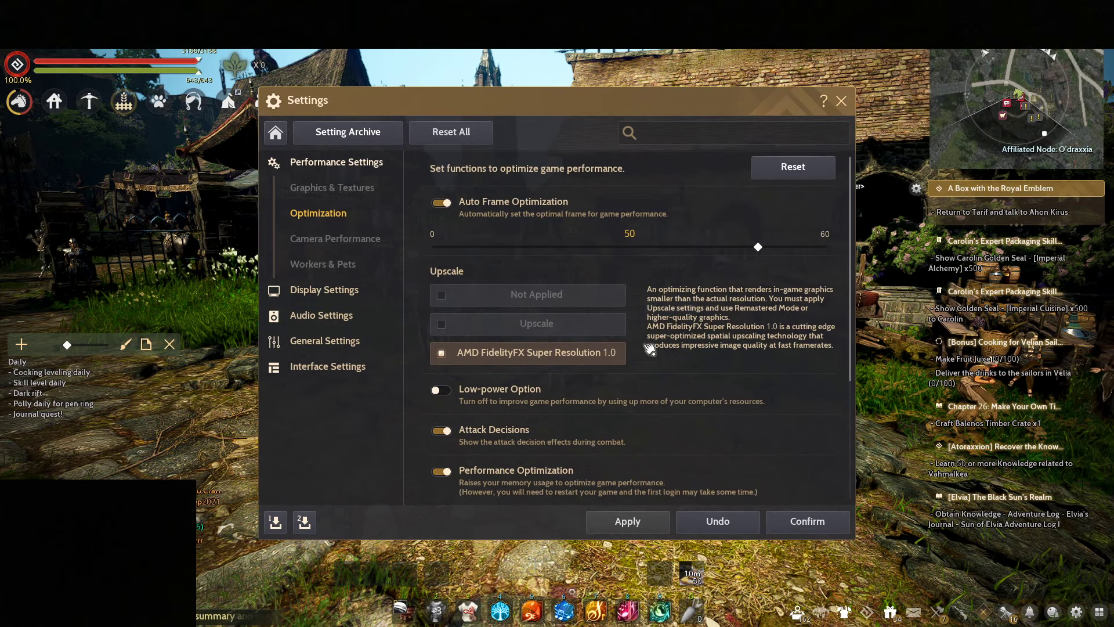
Step: Verify FXAA anti-aliasing in Graphics & Textures and confirm the settings
{"action": "left_click", "coordinate": [331, 190]}
{"action": "scroll", "coordinate": [748, 366], "scroll_direction": "down", "scroll_amount": 1}
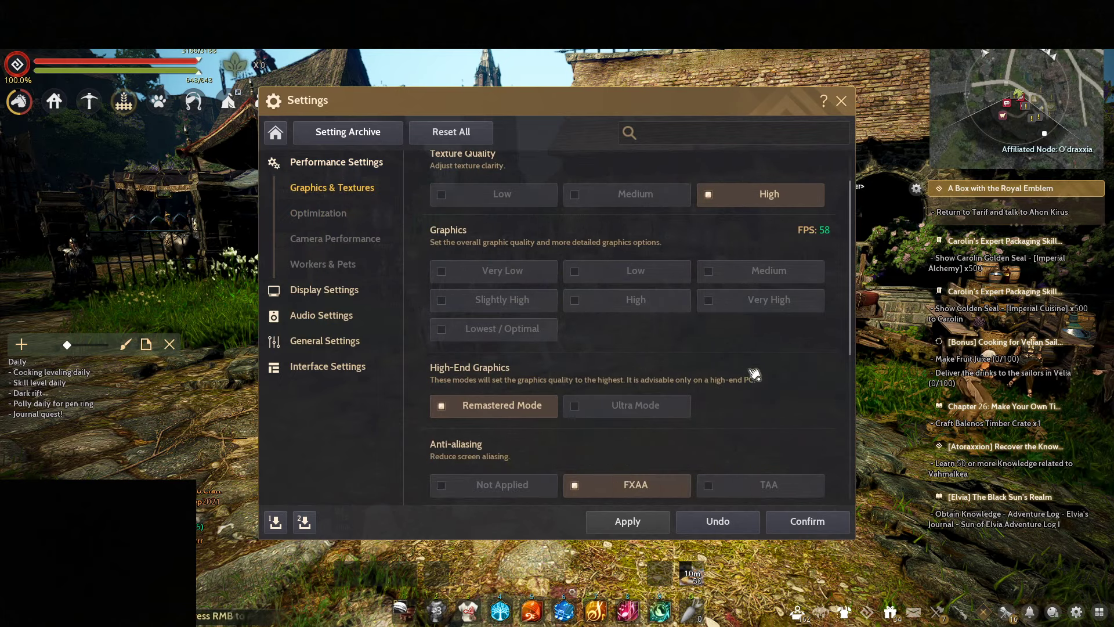
{"action": "scroll", "coordinate": [789, 444], "scroll_direction": "down", "scroll_amount": 2}
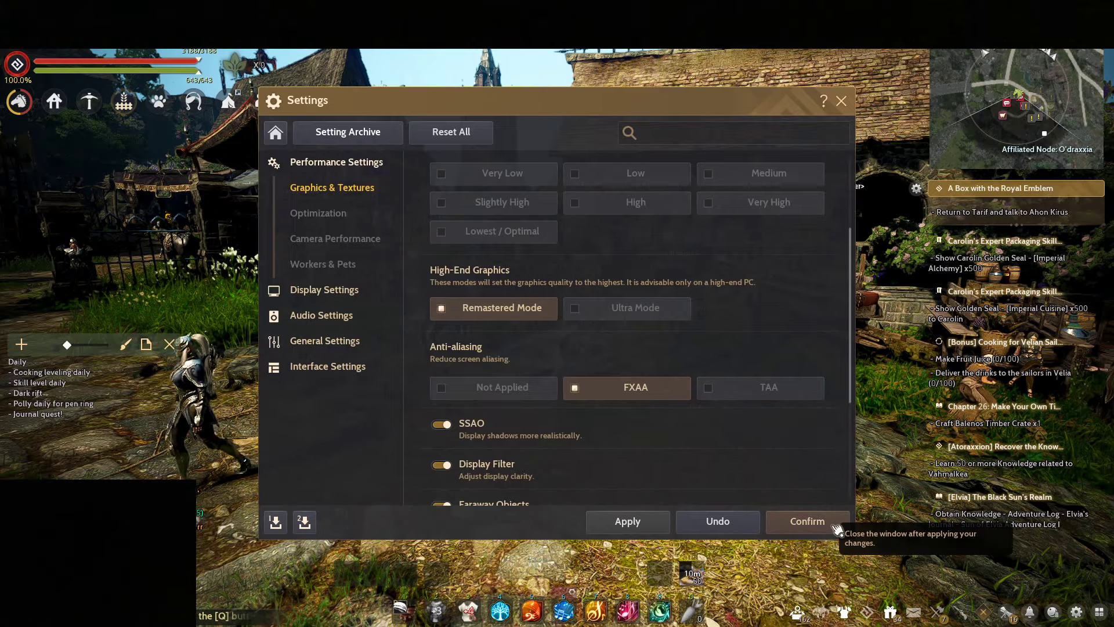
{"action": "left_click", "coordinate": [813, 521]}
Step: Exit Black Desert Online from the game menu
{"action": "key", "text": "Escape"}
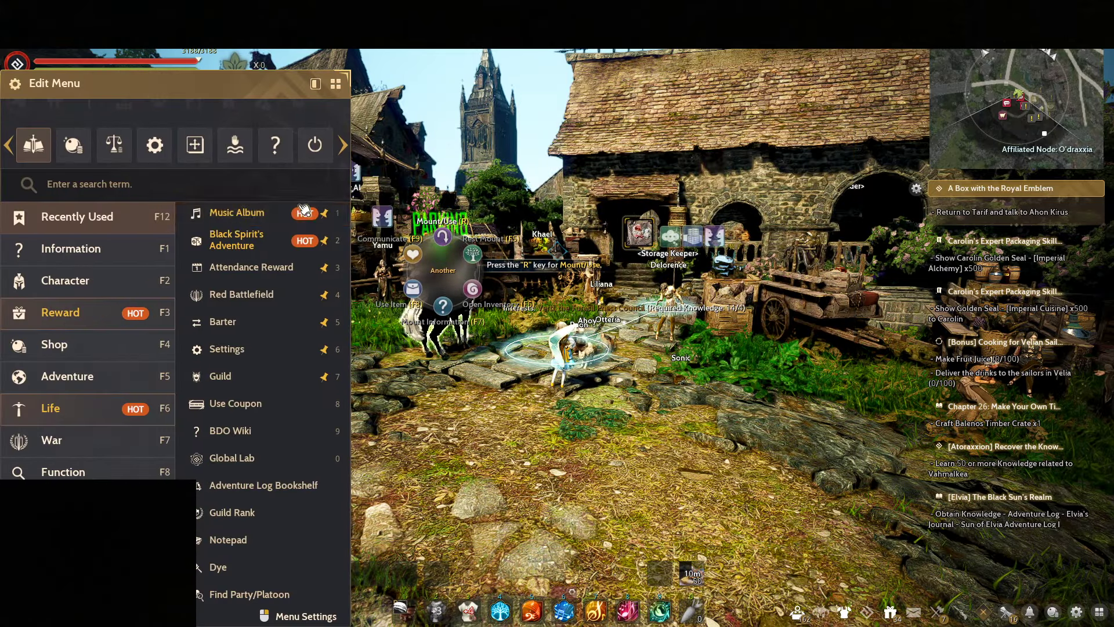
{"action": "key", "text": "Escape"}
{"action": "key", "text": "Escape"}
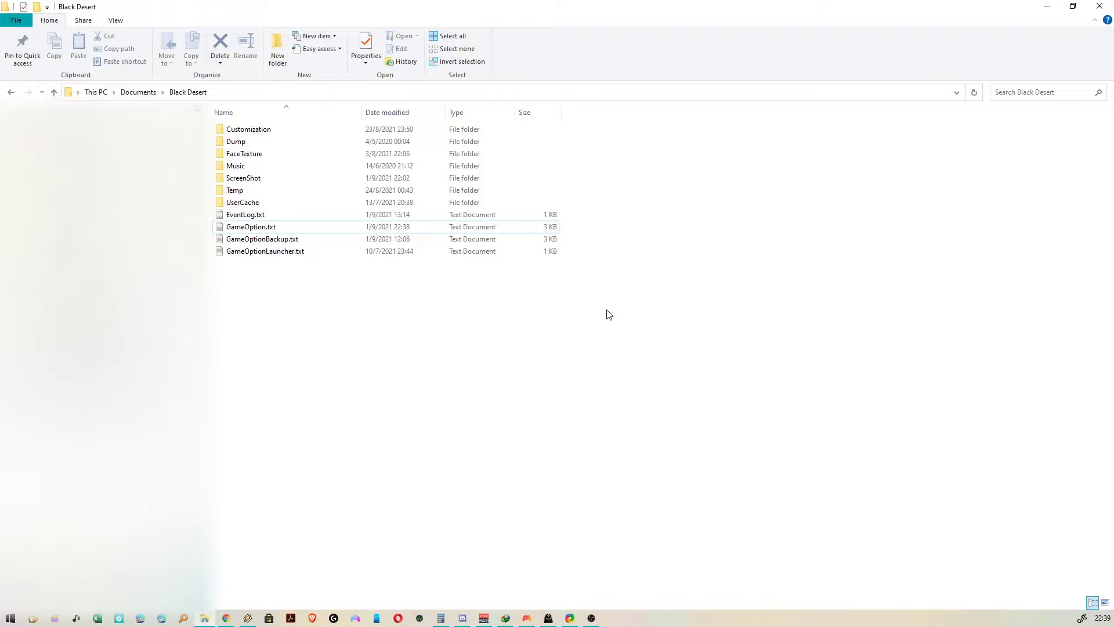
{"action": "double_click", "coordinate": [249, 226]}
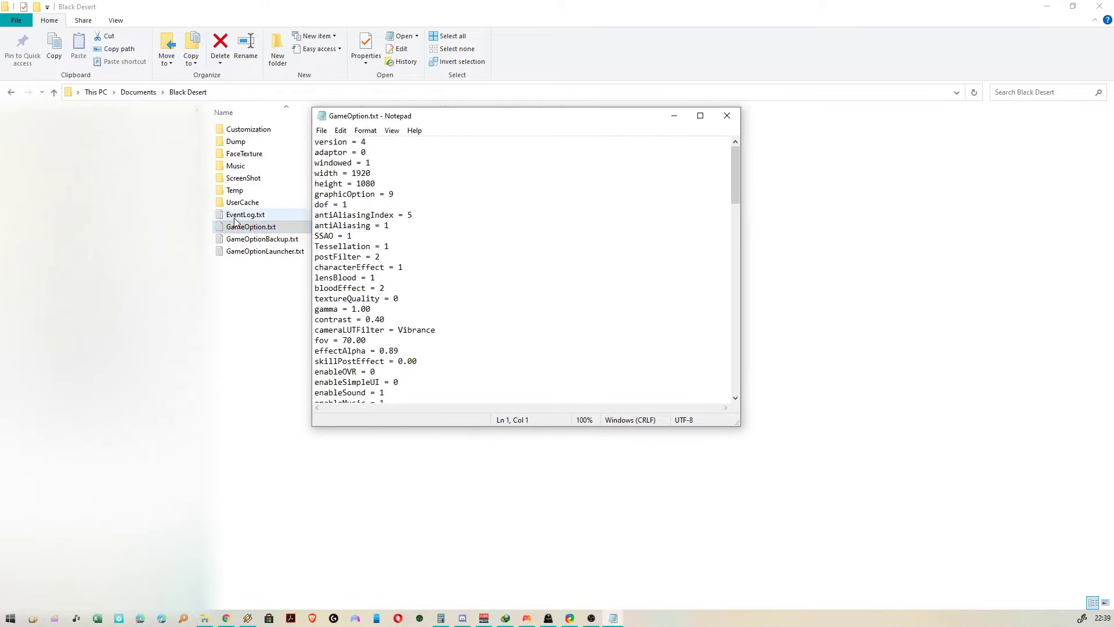
{"action": "left_click_drag", "start_coordinate": [434, 126], "coordinate": [706, 139]}
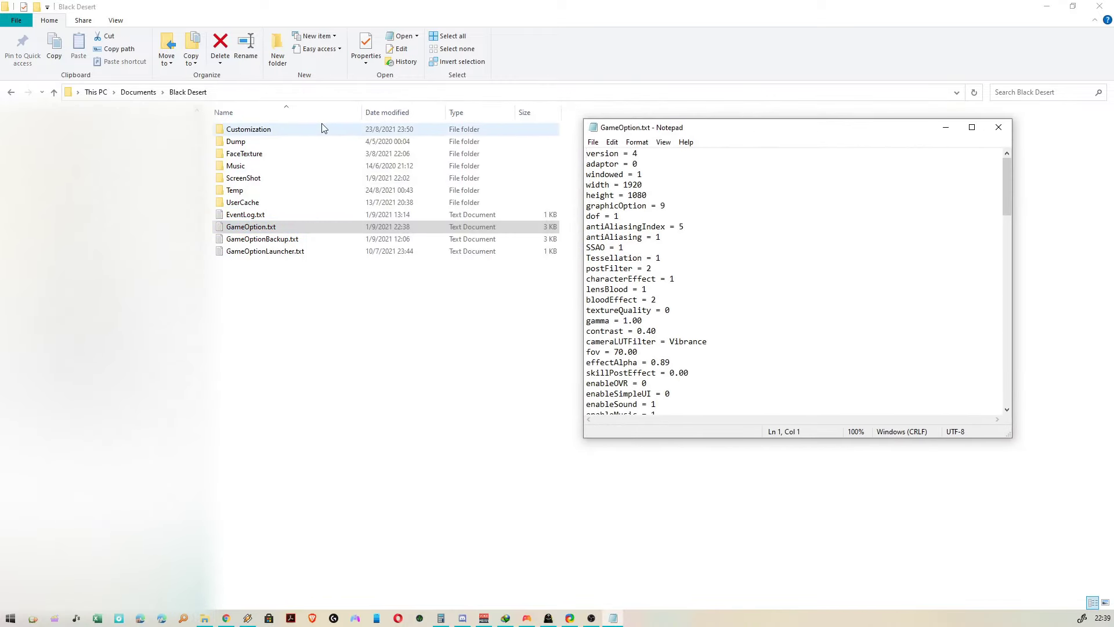
{"action": "left_click", "coordinate": [294, 91]}
{"action": "left_click", "coordinate": [462, 292]}
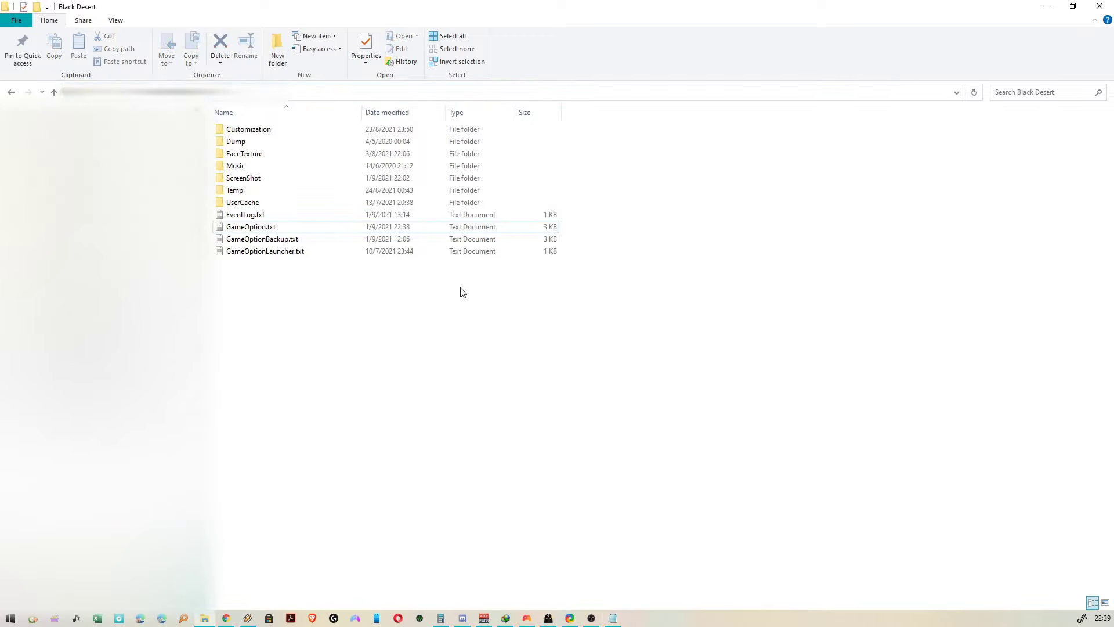
{"action": "left_click", "coordinate": [613, 617]}
{"action": "scroll", "coordinate": [741, 250], "scroll_direction": "down", "scroll_amount": 10}
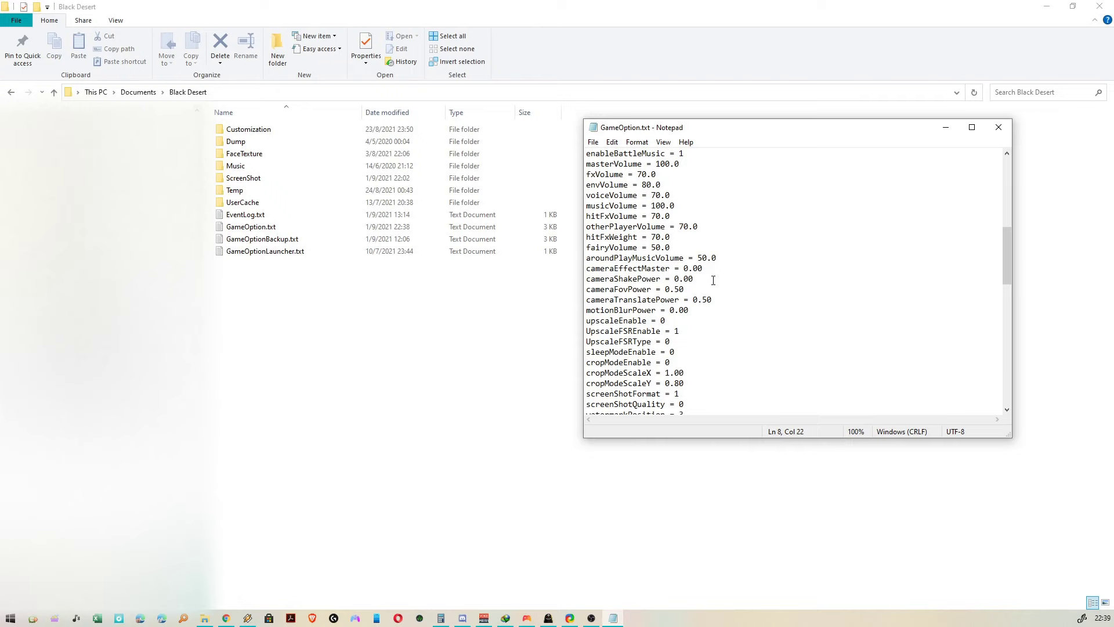
{"action": "scroll", "coordinate": [716, 282], "scroll_direction": "up", "scroll_amount": 10}
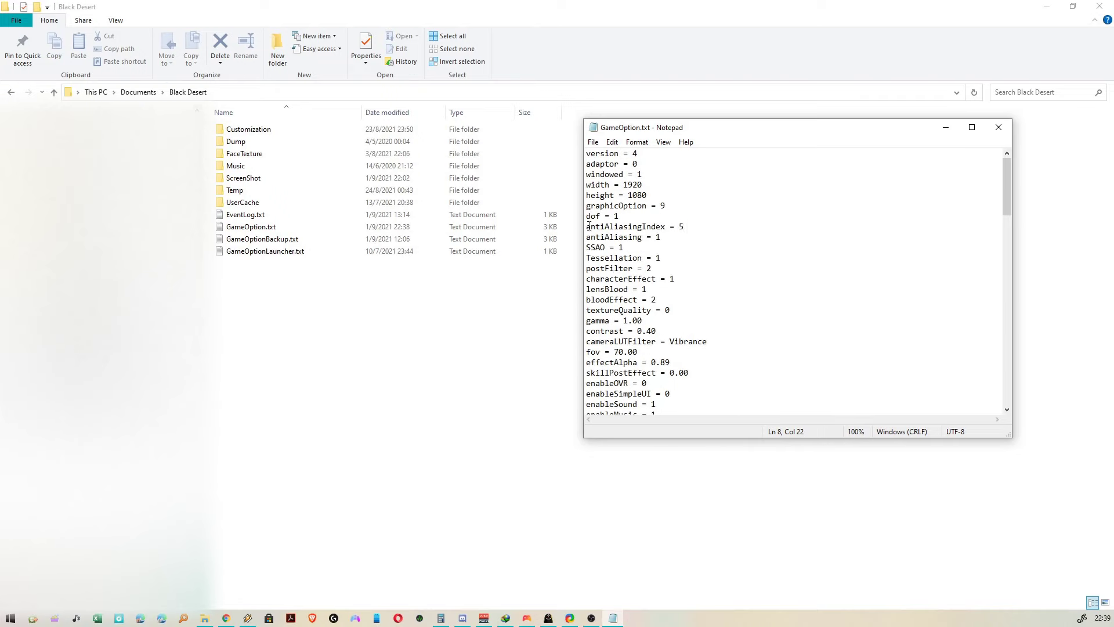
{"action": "left_click_drag", "start_coordinate": [588, 226], "coordinate": [693, 228]}
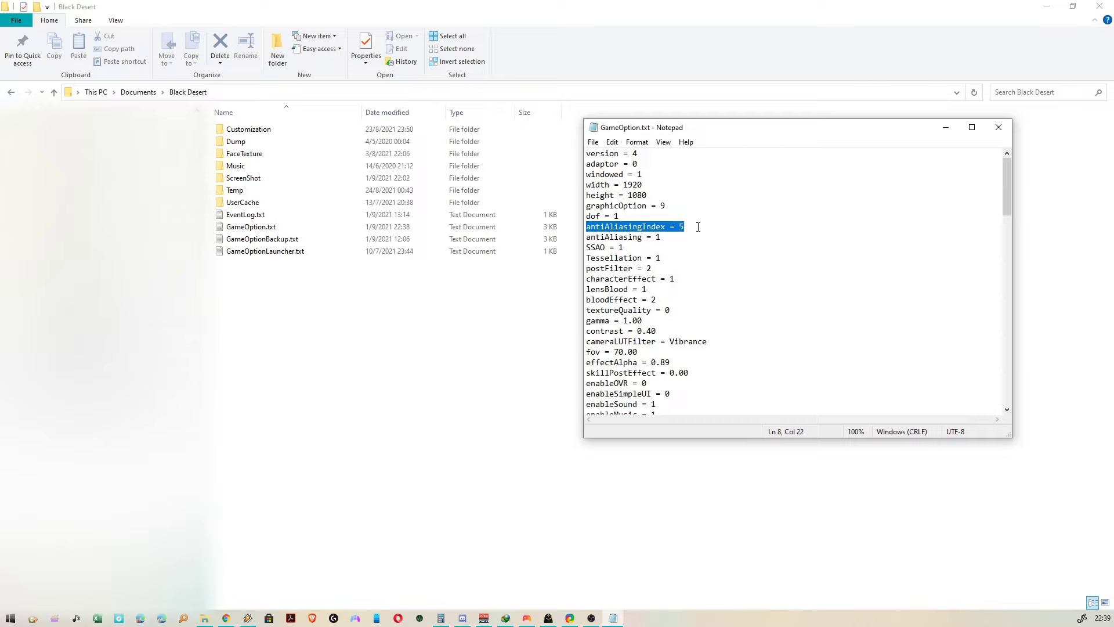
{"action": "left_click", "coordinate": [681, 226]}
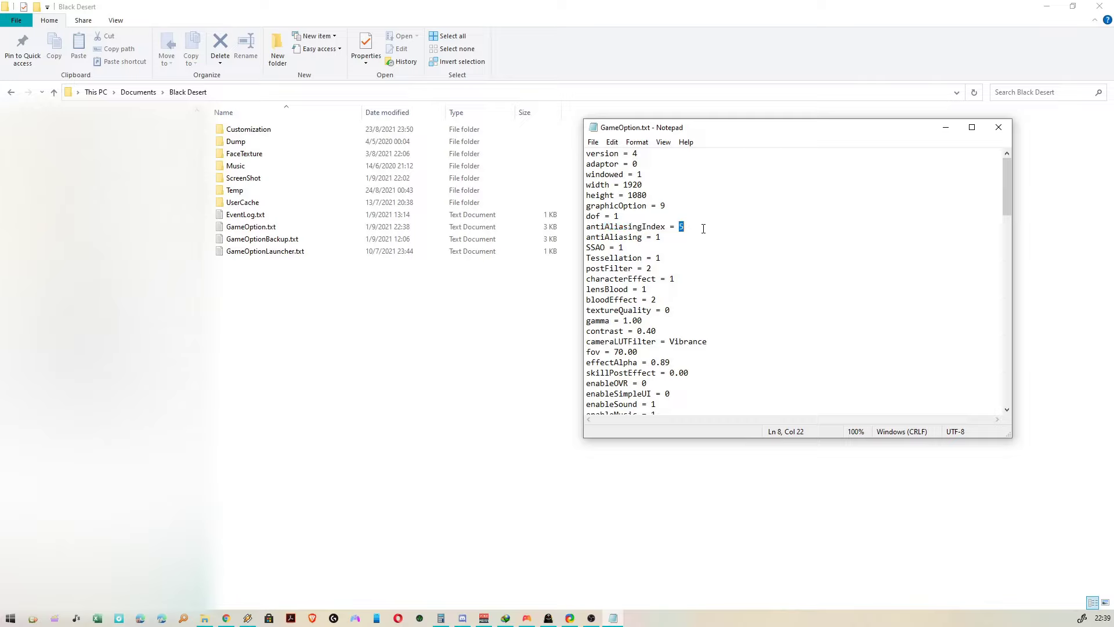
{"action": "type", "text": "2"}
{"action": "left_click", "coordinate": [998, 126]}
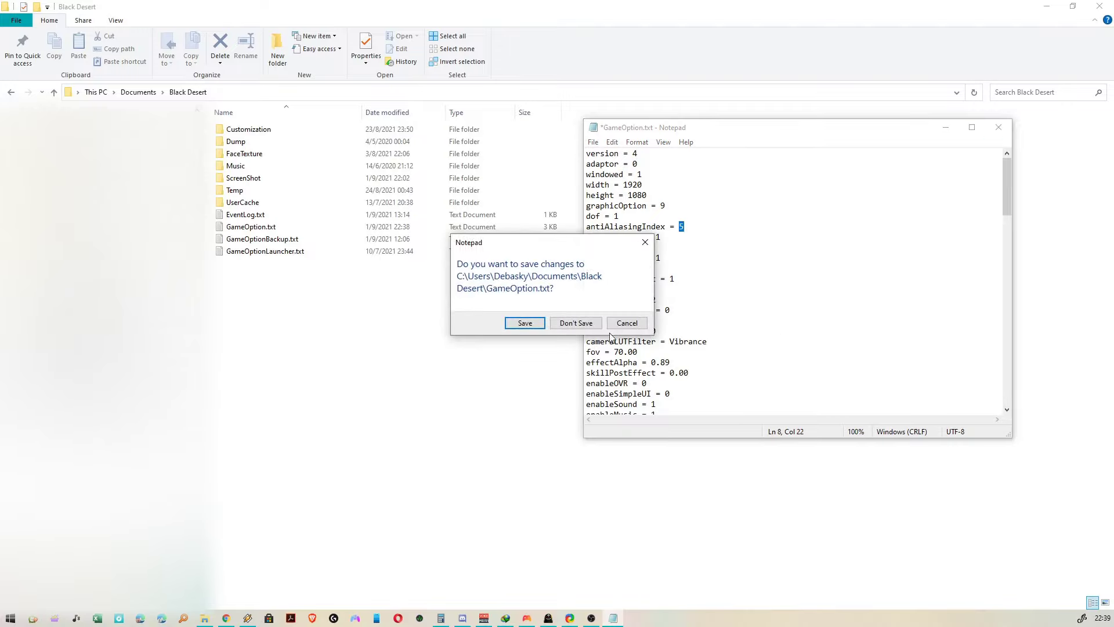
{"action": "left_click", "coordinate": [576, 323]}
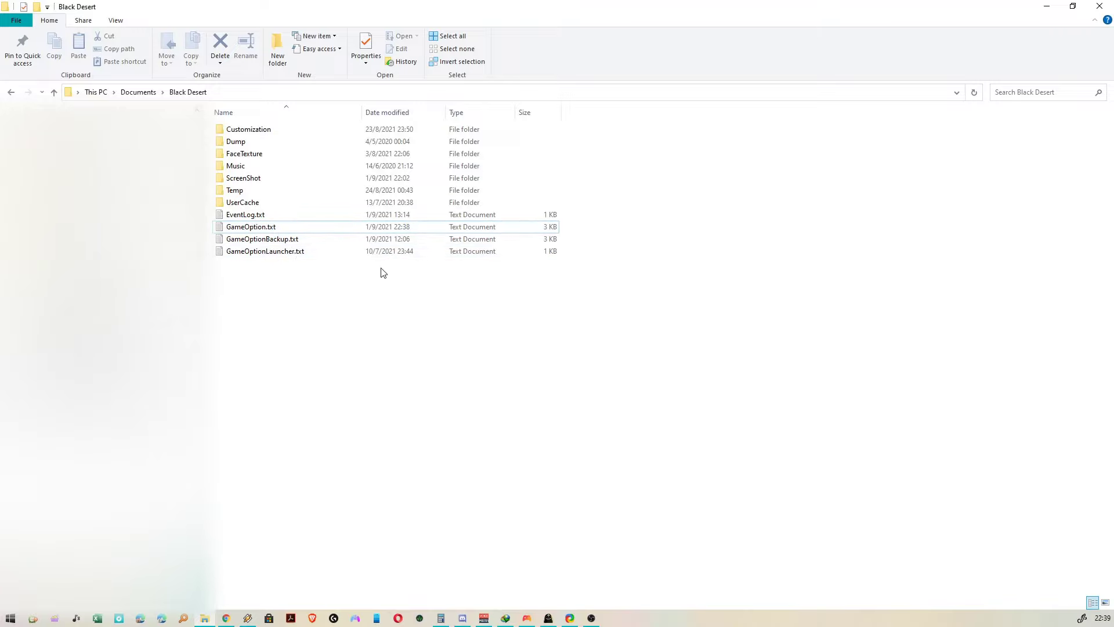
Step: Inspect antiAliasingIndex = 2 in GameOptionBackup.txt and close Notepad
{"action": "double_click", "coordinate": [284, 239]}
{"action": "left_click", "coordinate": [684, 238]}
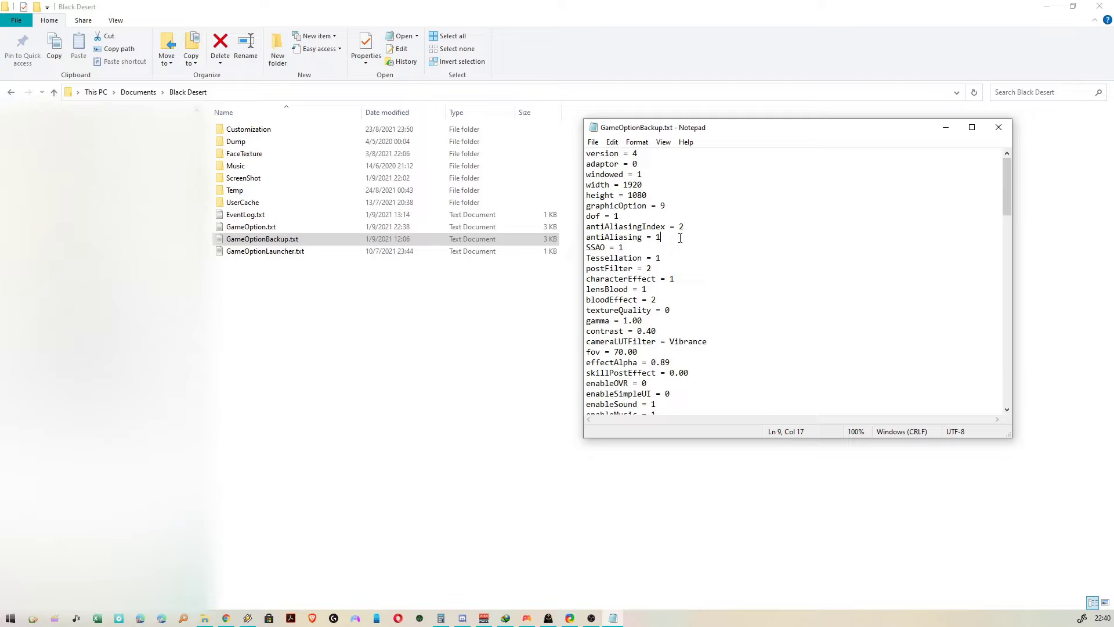
{"action": "left_click_drag", "start_coordinate": [590, 229], "coordinate": [680, 231]}
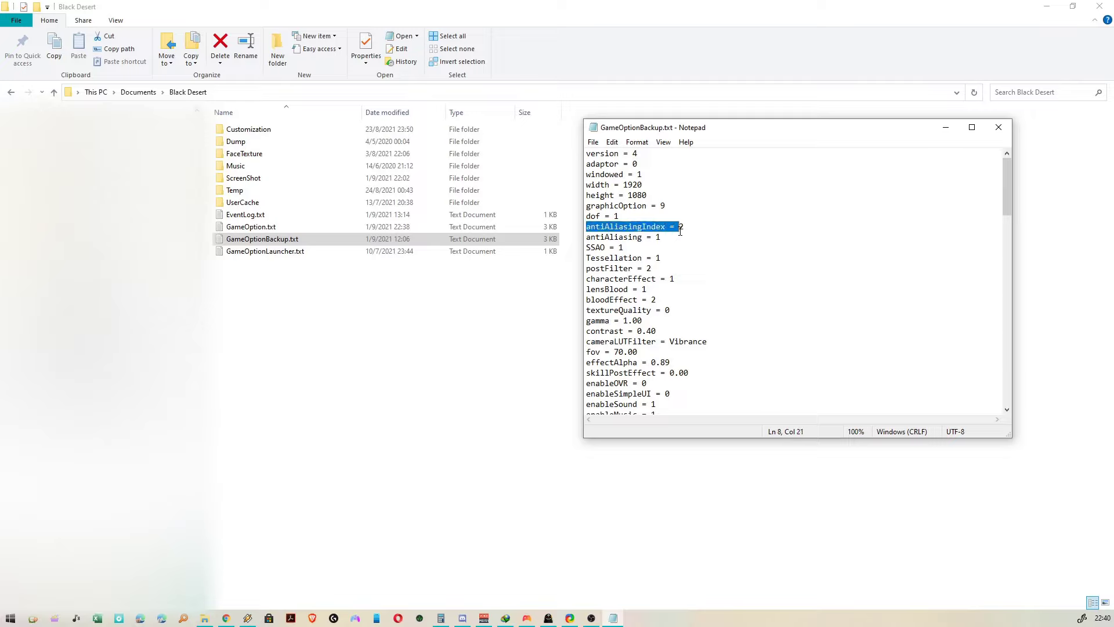
{"action": "left_click", "coordinate": [975, 127]}
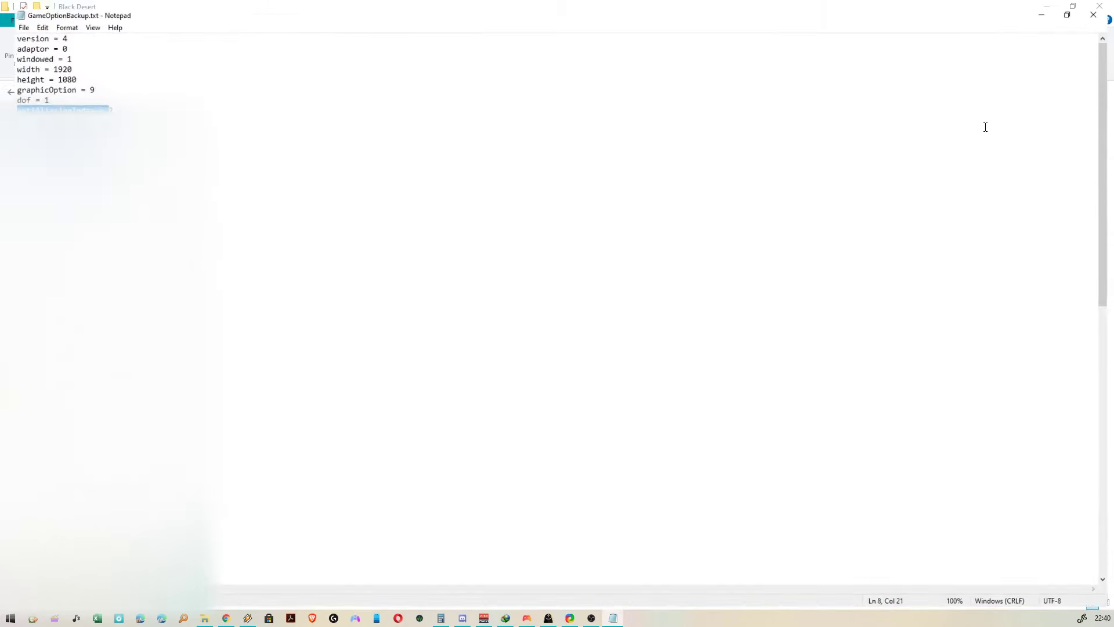
{"action": "left_click", "coordinate": [1097, 9]}
{"action": "left_click", "coordinate": [679, 336]}
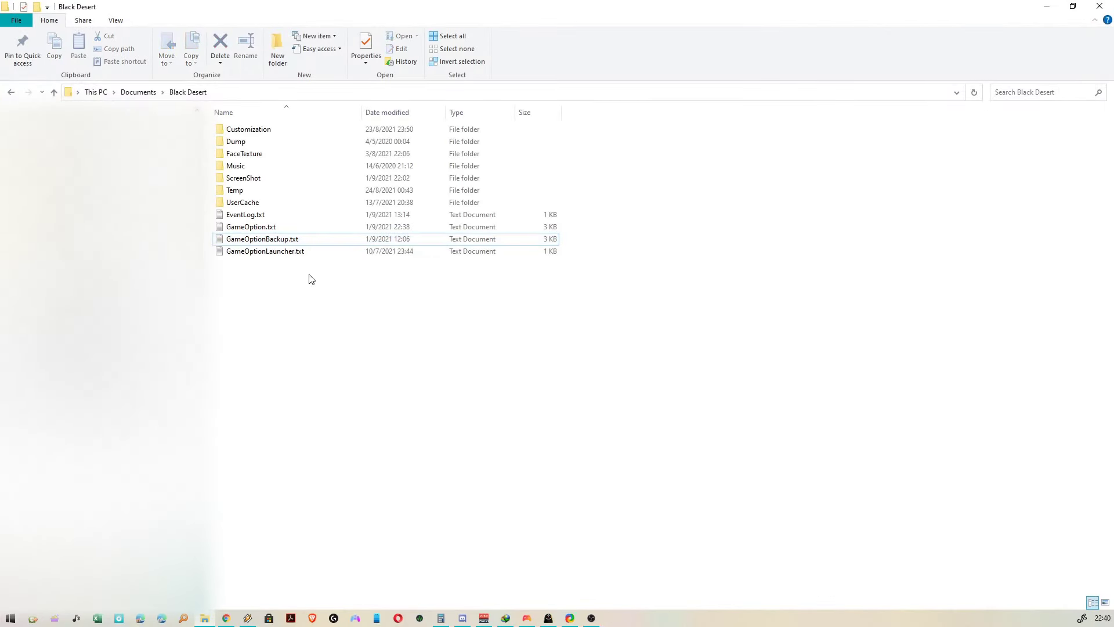
Step: Open GameOption.txt, see antiAliasingIndex still at 5, and close it
{"action": "double_click", "coordinate": [273, 229]}
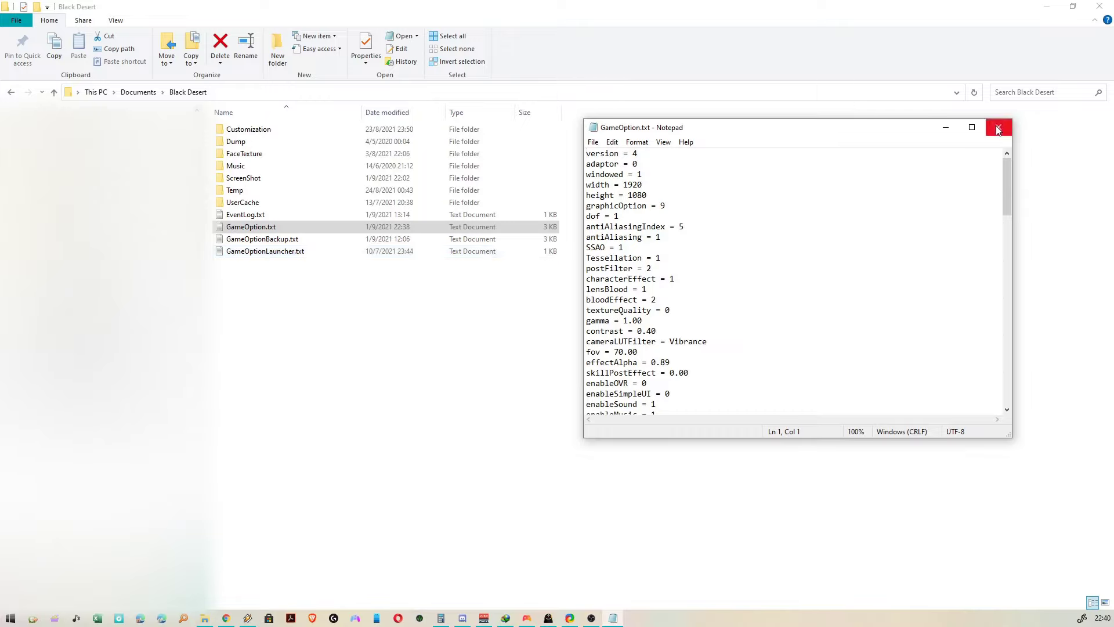
{"action": "left_click", "coordinate": [996, 128]}
{"action": "left_click", "coordinate": [464, 265]}
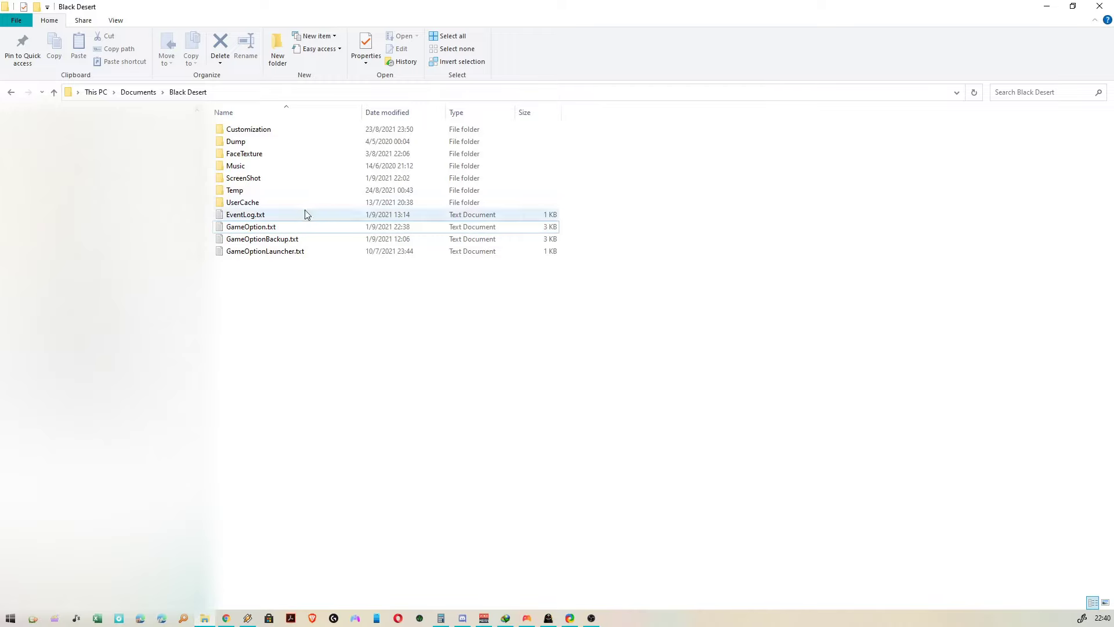
Step: Open gameVariable.xml from the UserCache folder in Code Writer
{"action": "double_click", "coordinate": [292, 202]}
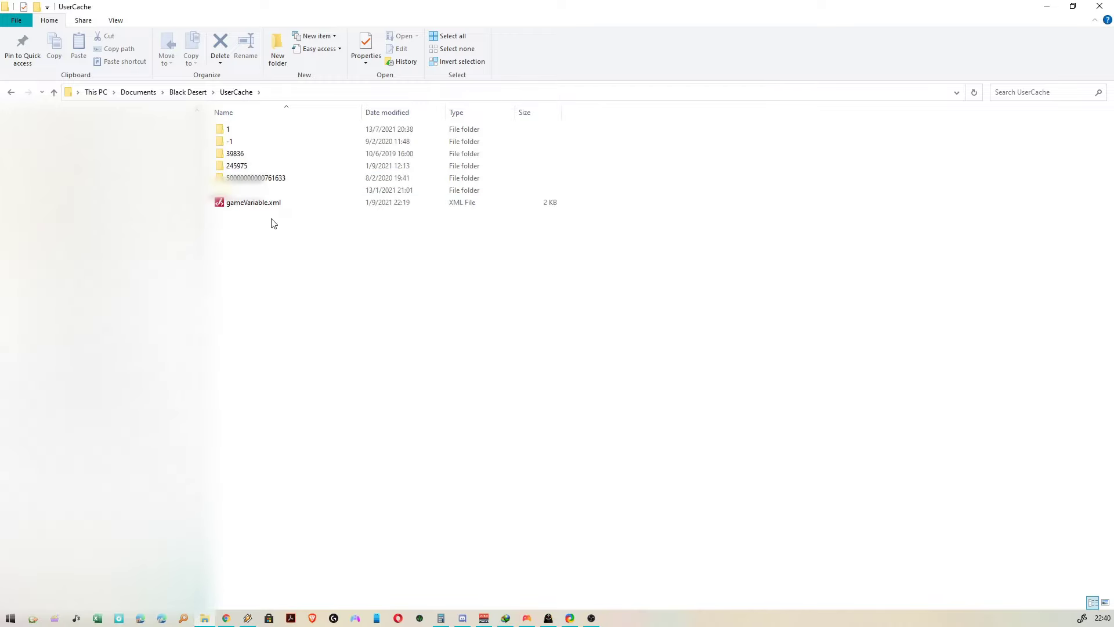
{"action": "left_click", "coordinate": [261, 204]}
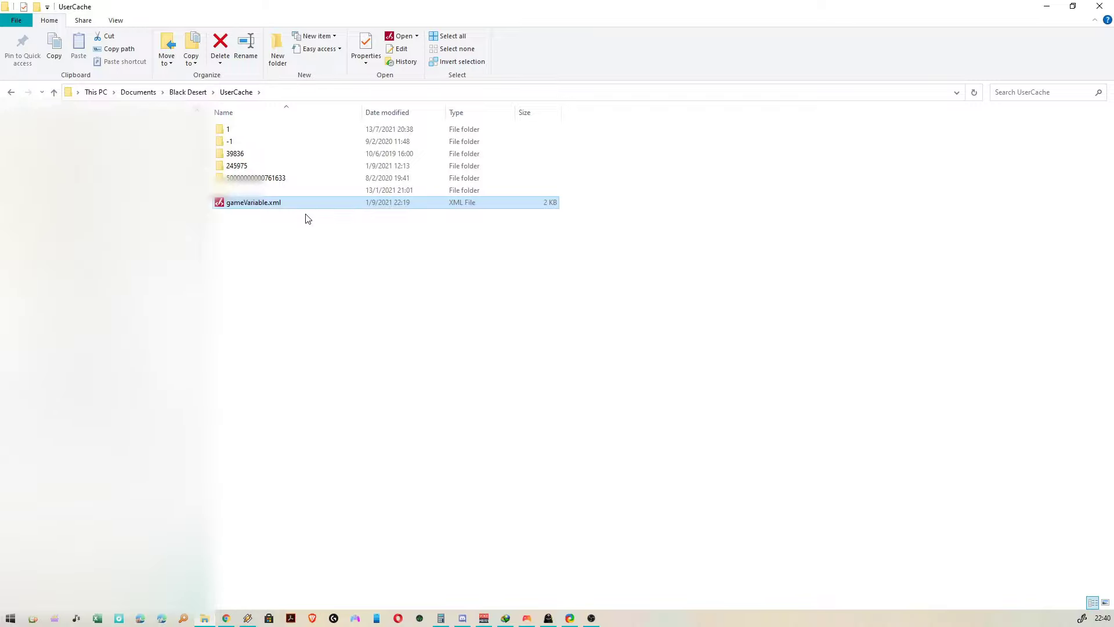
{"action": "double_click", "coordinate": [291, 206]}
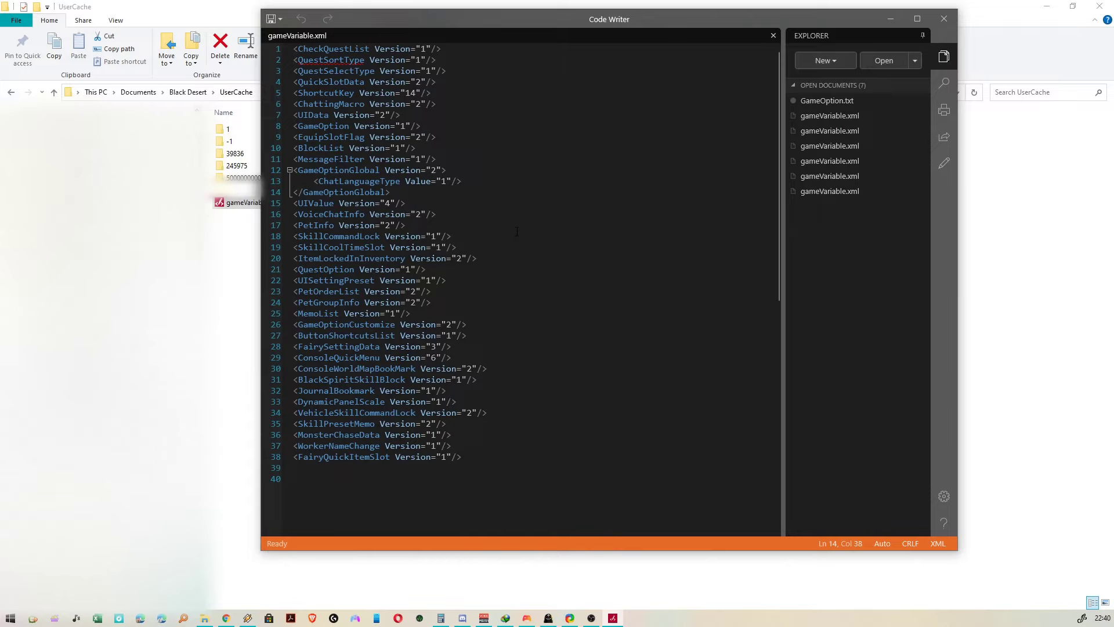
Step: Search the file for 'antiali', find no match, and close Code Writer
{"action": "key", "text": "ctrl+f"}
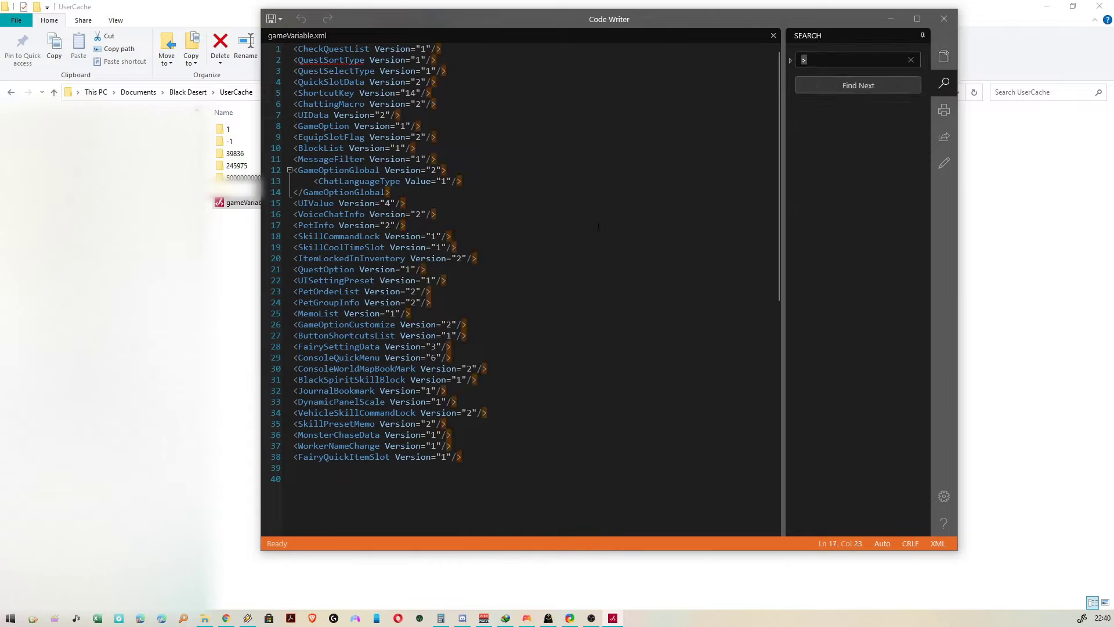
{"action": "key", "text": "BackSpace"}
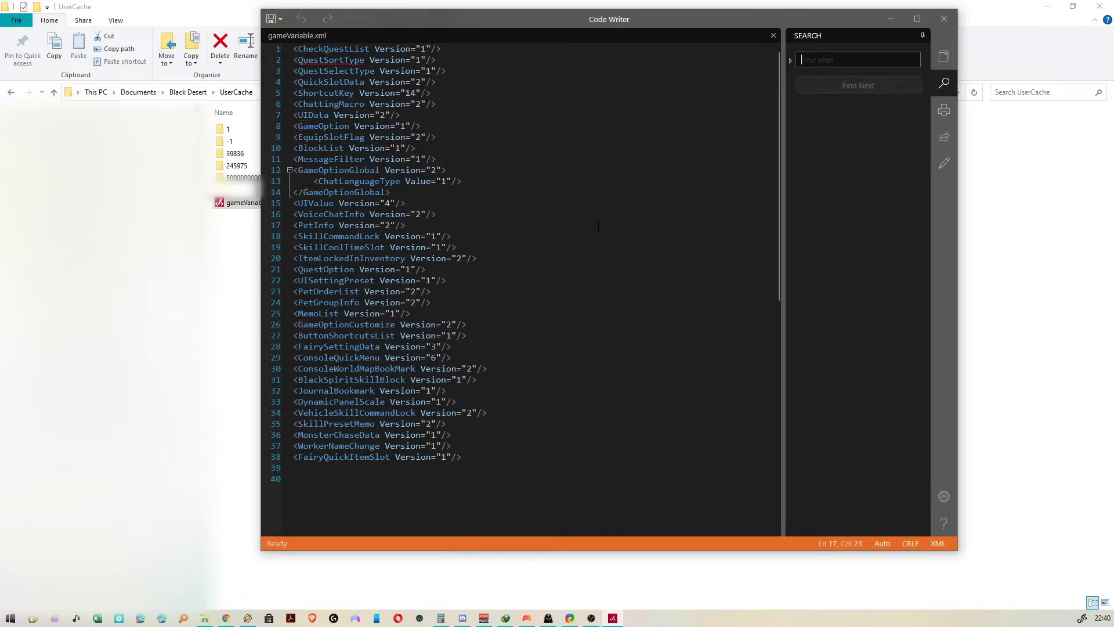
{"action": "type", "text": "antiali"}
{"action": "key", "text": "Return"}
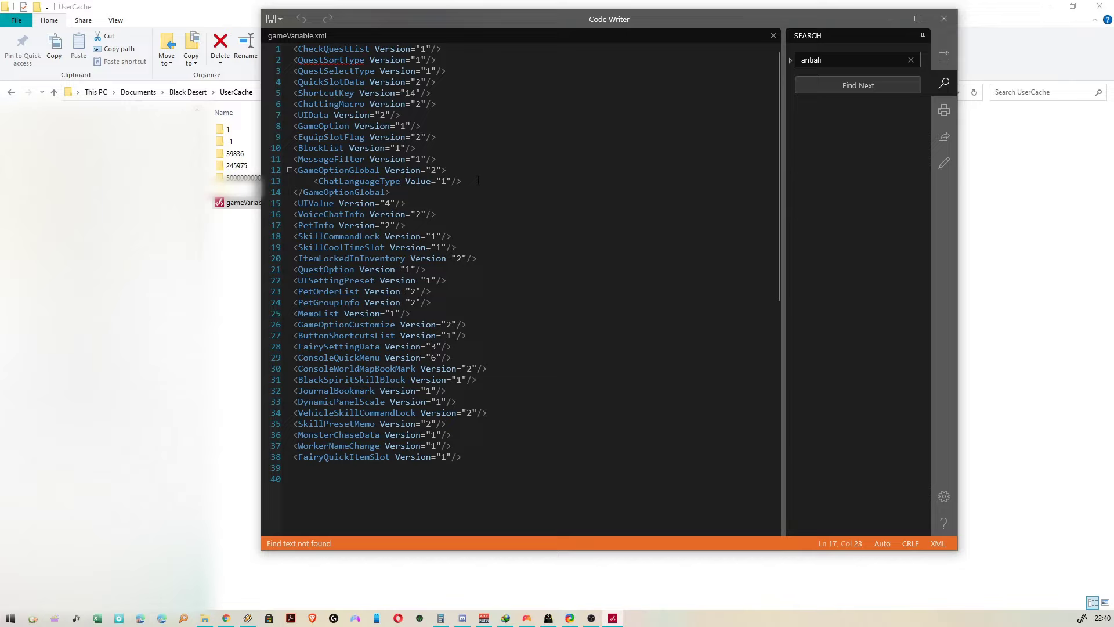
{"action": "left_click_drag", "start_coordinate": [451, 20], "coordinate": [523, 23]}
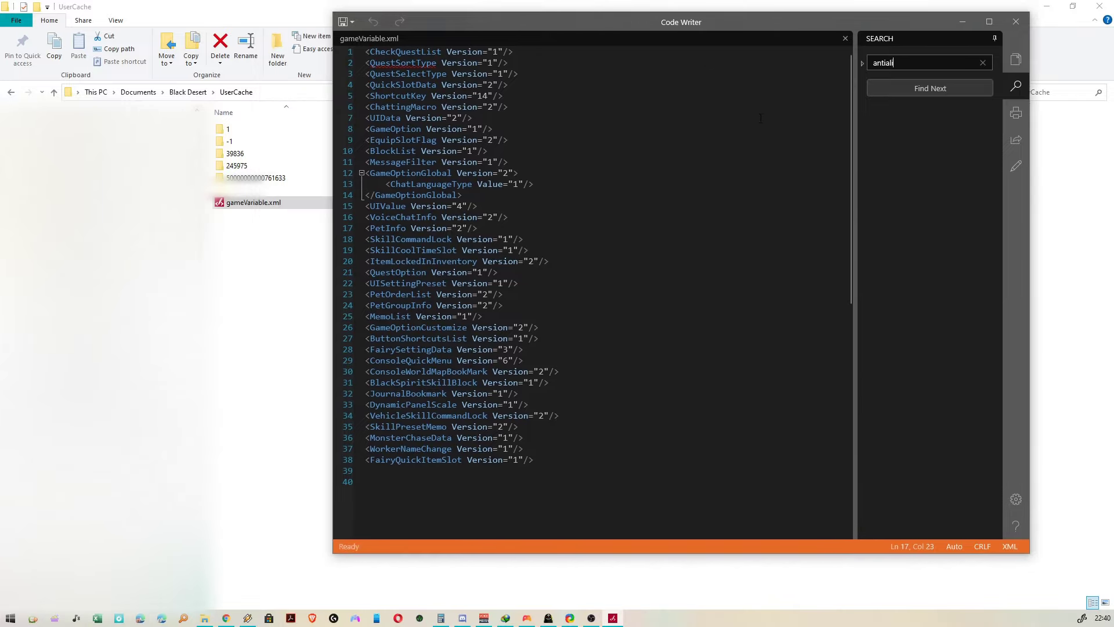
{"action": "left_click", "coordinate": [1015, 22]}
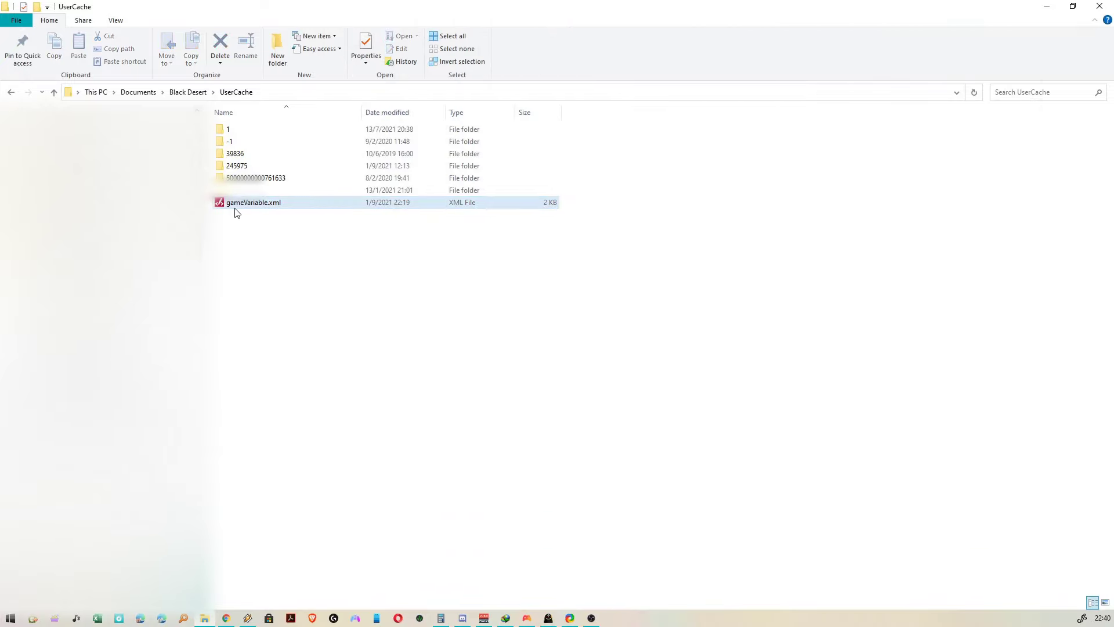
Step: Search the folder for 'gamevariable' files, then cancel the search
{"action": "left_click", "coordinate": [250, 206]}
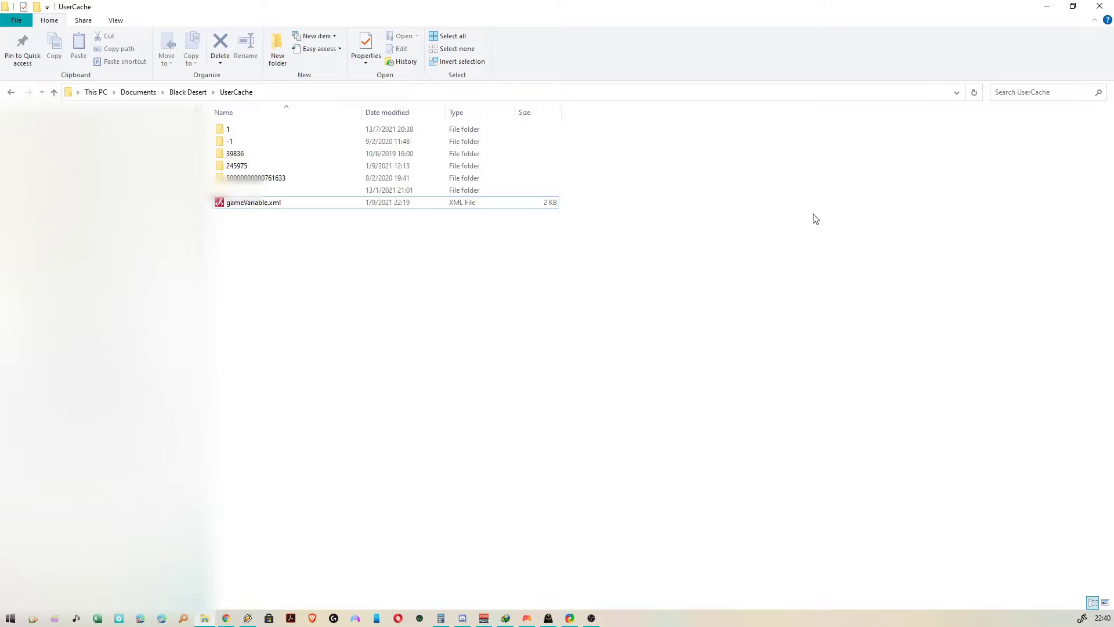
{"action": "left_click", "coordinate": [1041, 90]}
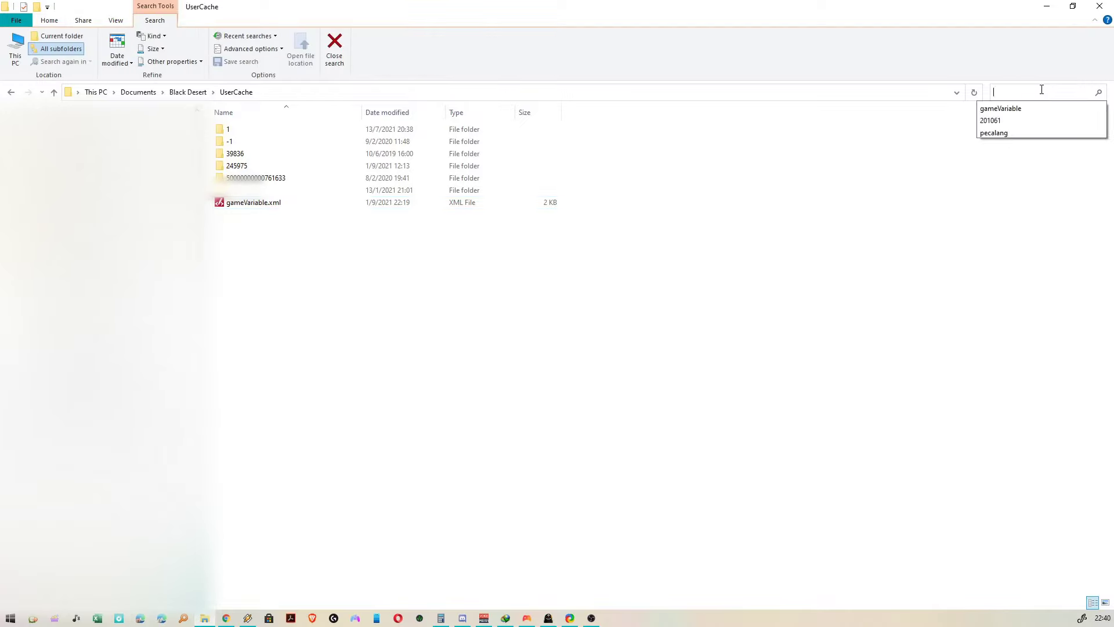
{"action": "type", "text": "gamevariable"}
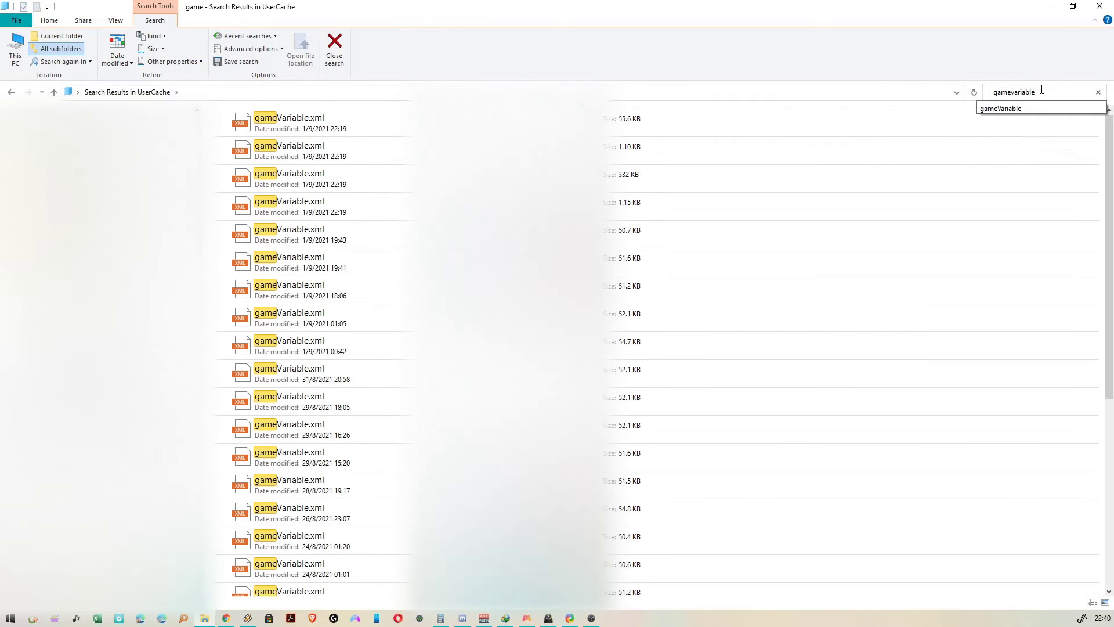
{"action": "key", "text": "Return"}
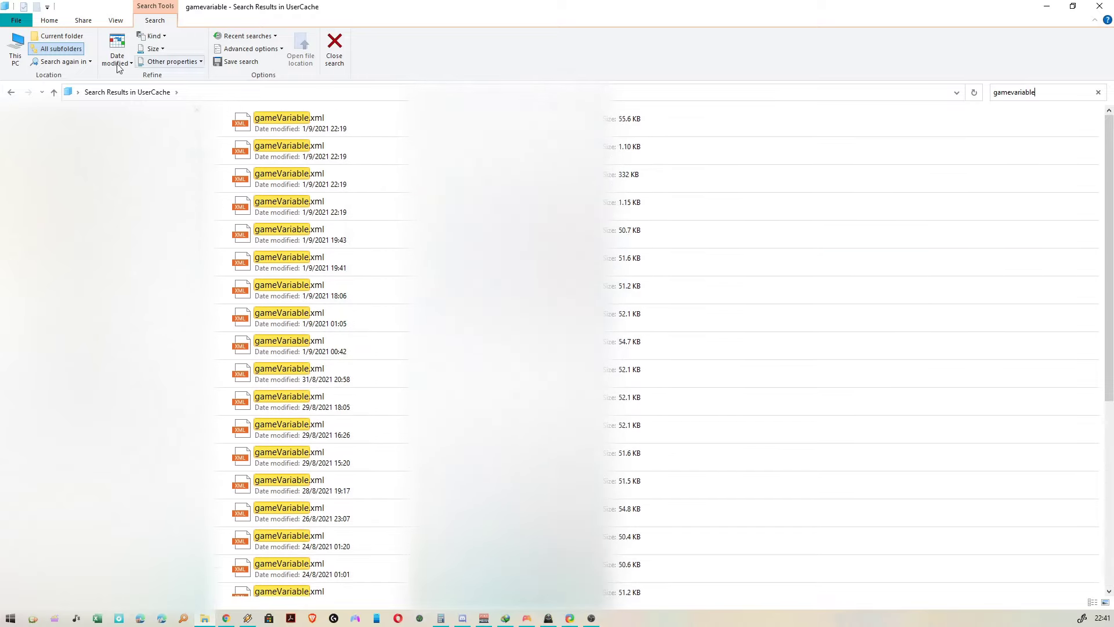
{"action": "key", "text": "Escape"}
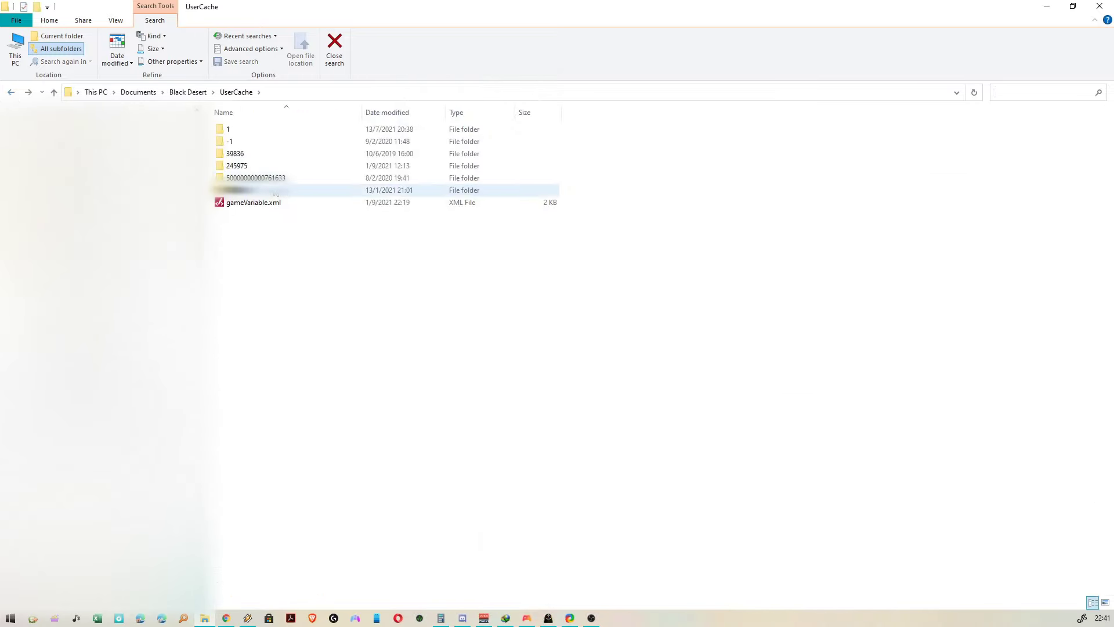
Step: Browse the UserCache subfolders and open the six-digit numbered user folder
{"action": "double_click", "coordinate": [281, 192]}
{"action": "left_click", "coordinate": [11, 91]}
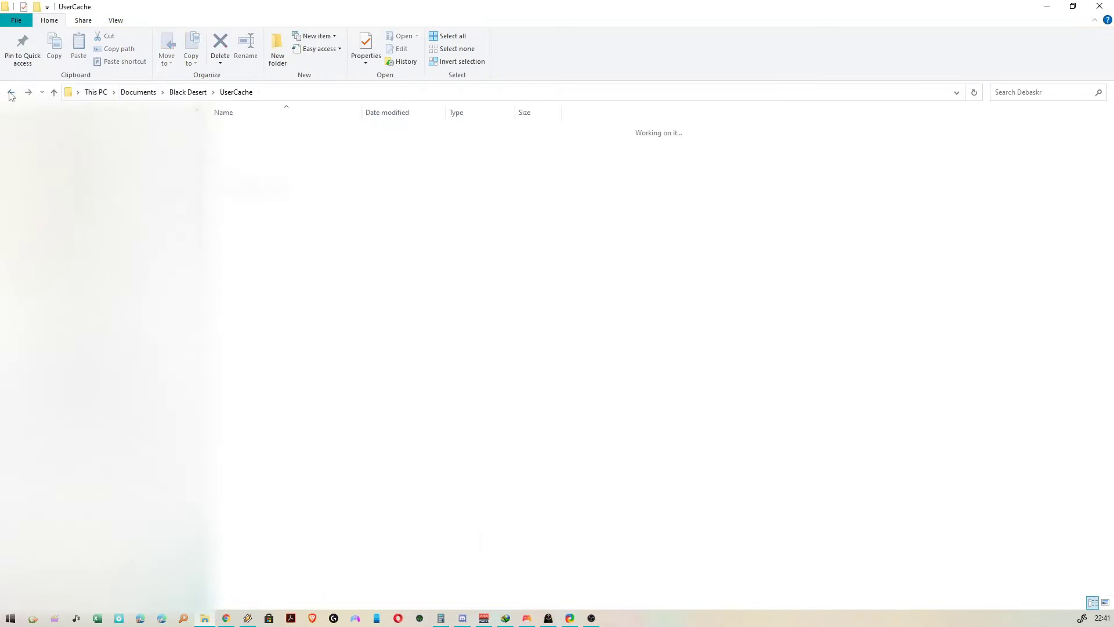
{"action": "left_click", "coordinate": [10, 92]}
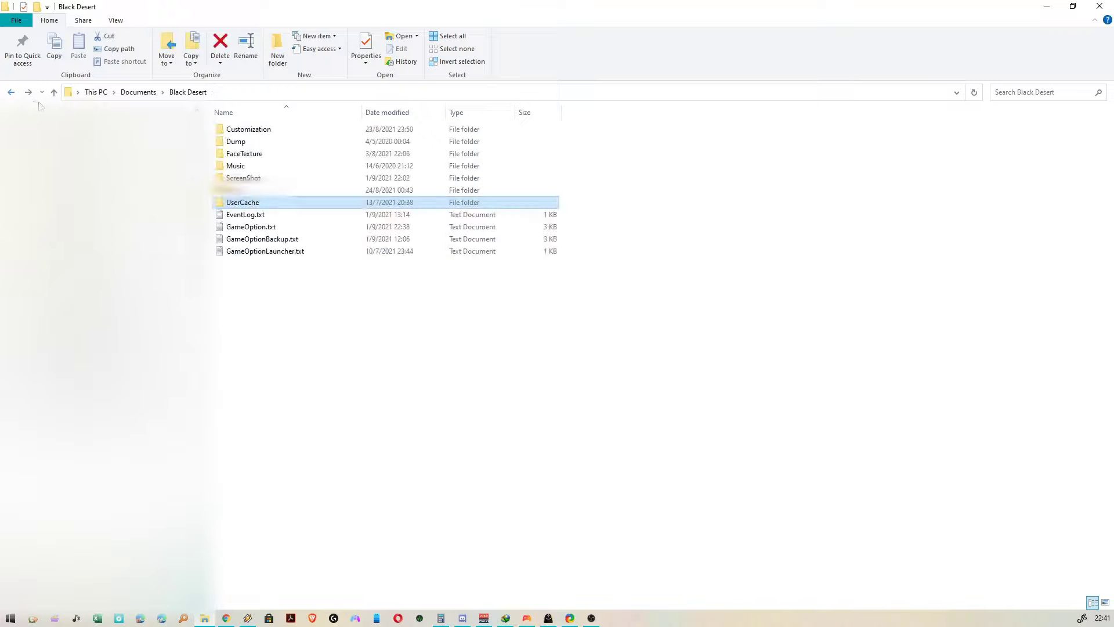
{"action": "double_click", "coordinate": [243, 203]}
{"action": "double_click", "coordinate": [257, 178]}
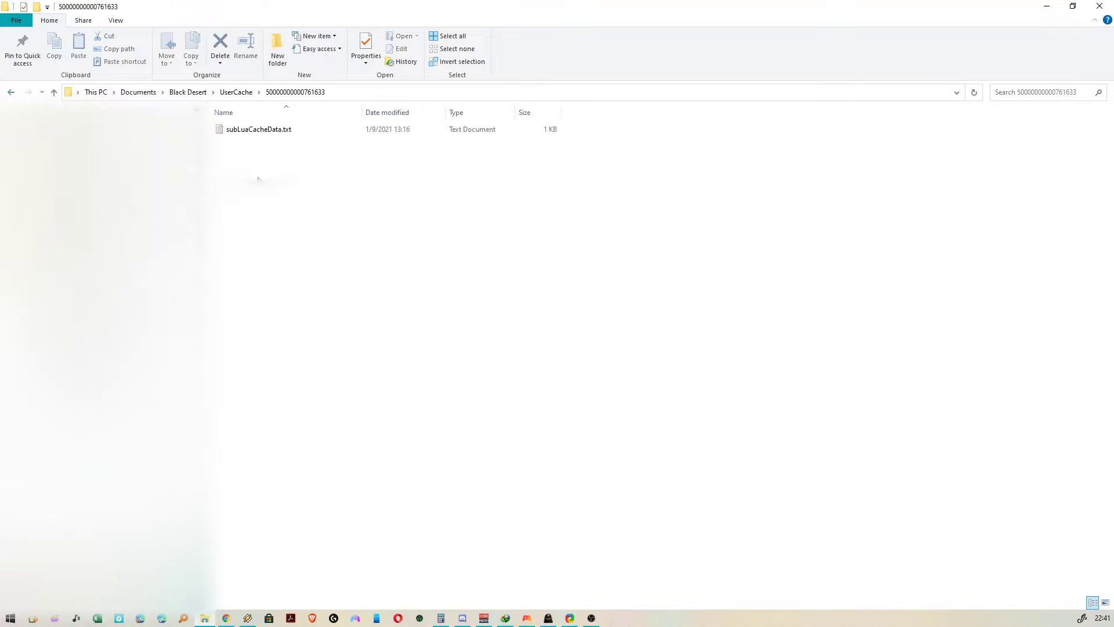
{"action": "left_click", "coordinate": [11, 92]}
{"action": "double_click", "coordinate": [241, 164]}
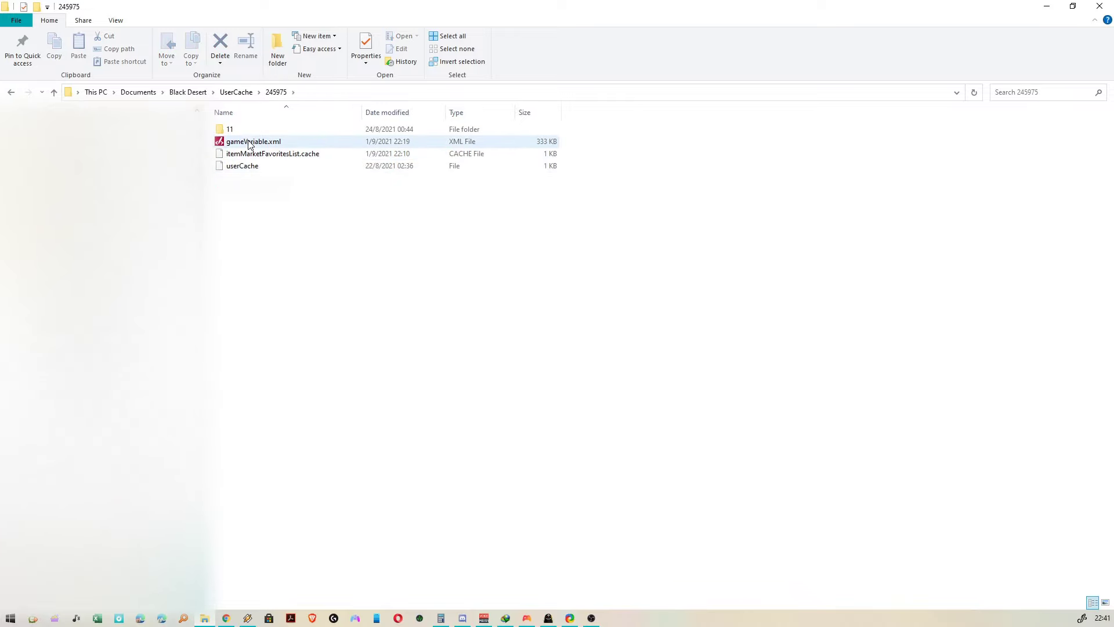
{"action": "double_click", "coordinate": [254, 142]}
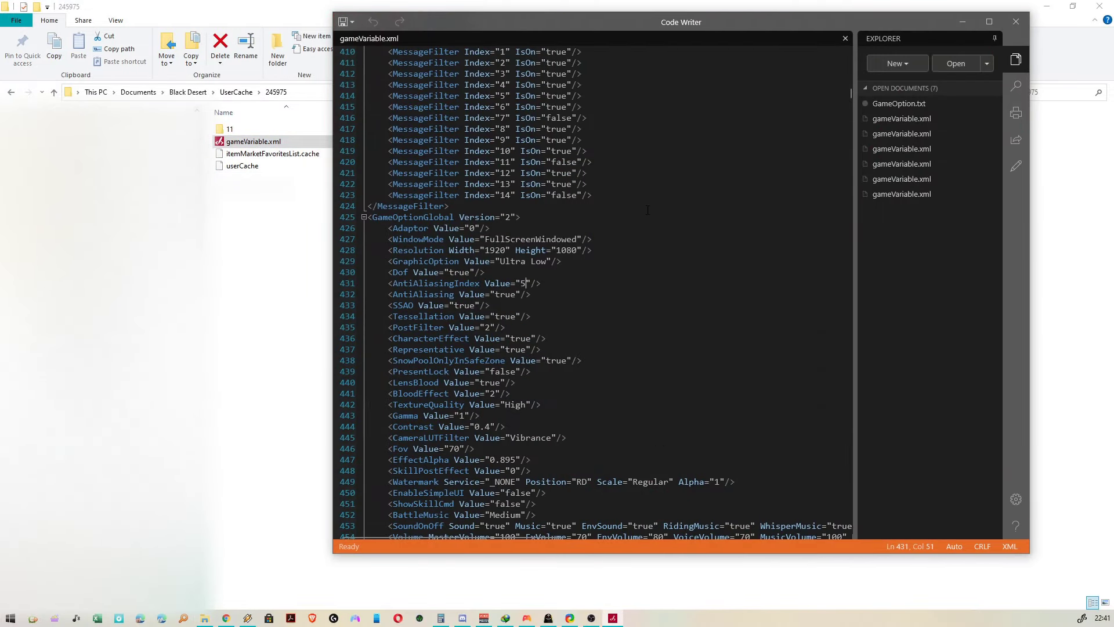
{"action": "key", "text": "ctrl+f"}
{"action": "type", "text": "antiali"}
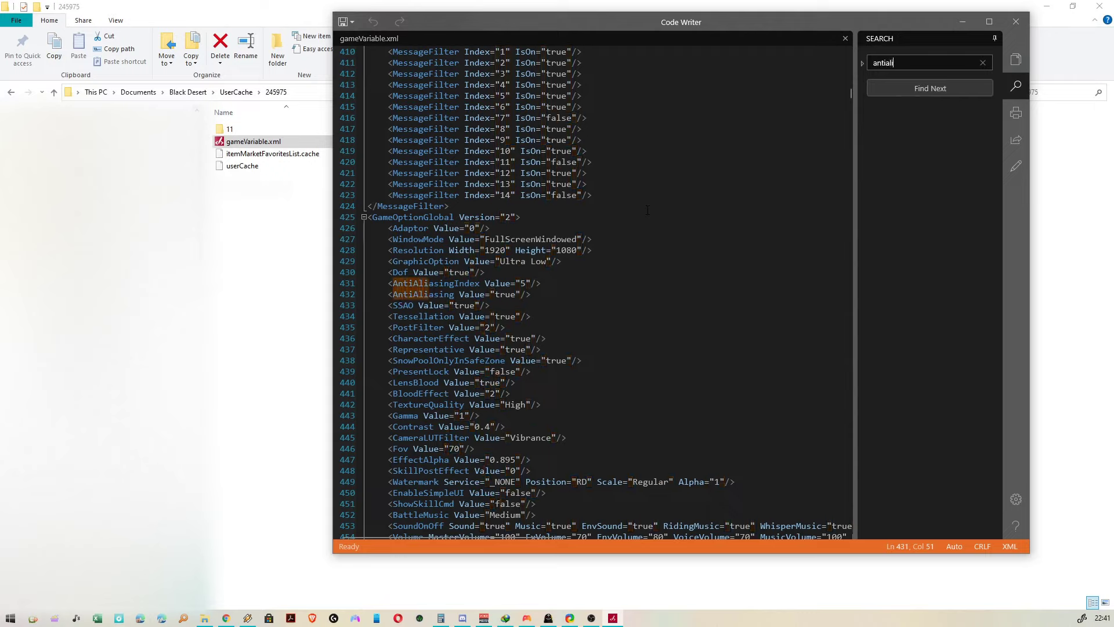
{"action": "key", "text": "Return"}
{"action": "left_click", "coordinate": [444, 283]}
{"action": "left_click_drag", "start_coordinate": [526, 283], "coordinate": [434, 283]}
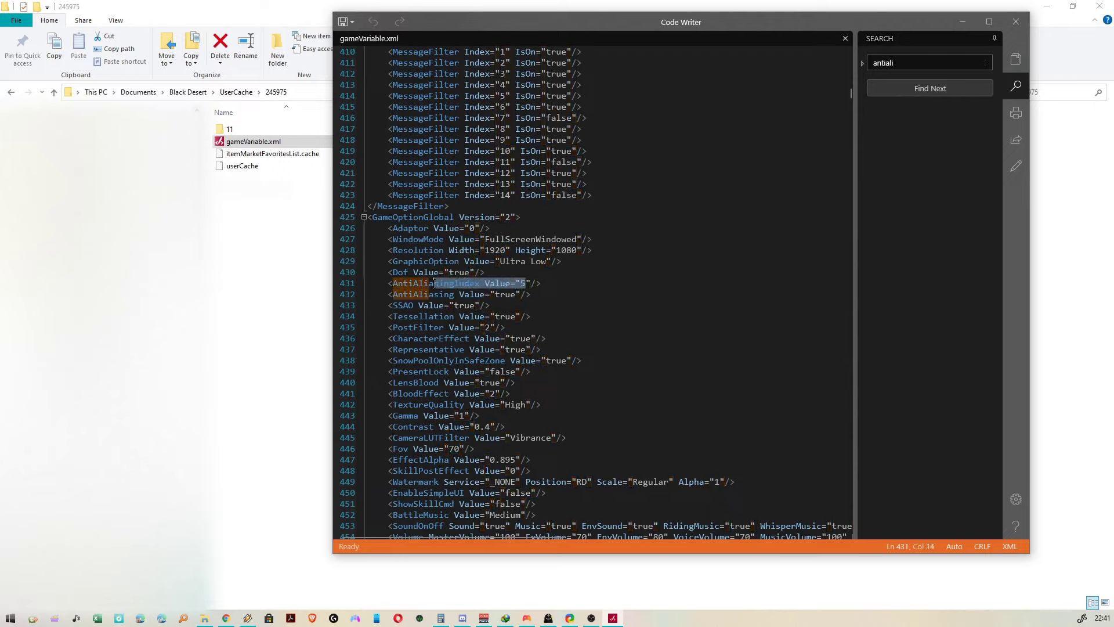
{"action": "double_click", "coordinate": [524, 284]}
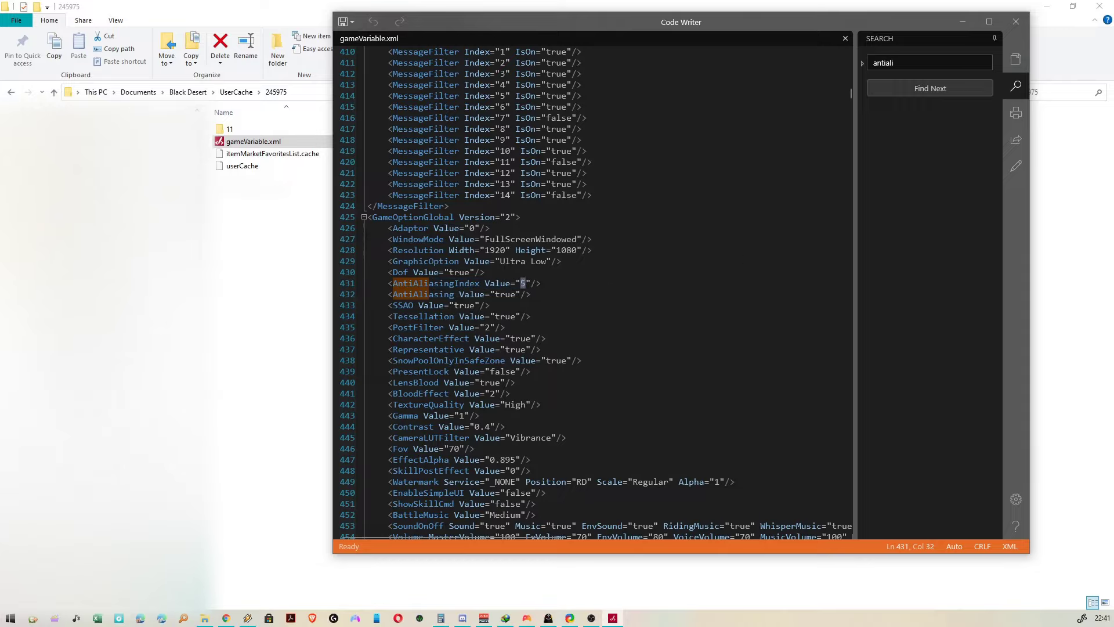
{"action": "left_click", "coordinate": [1015, 21]}
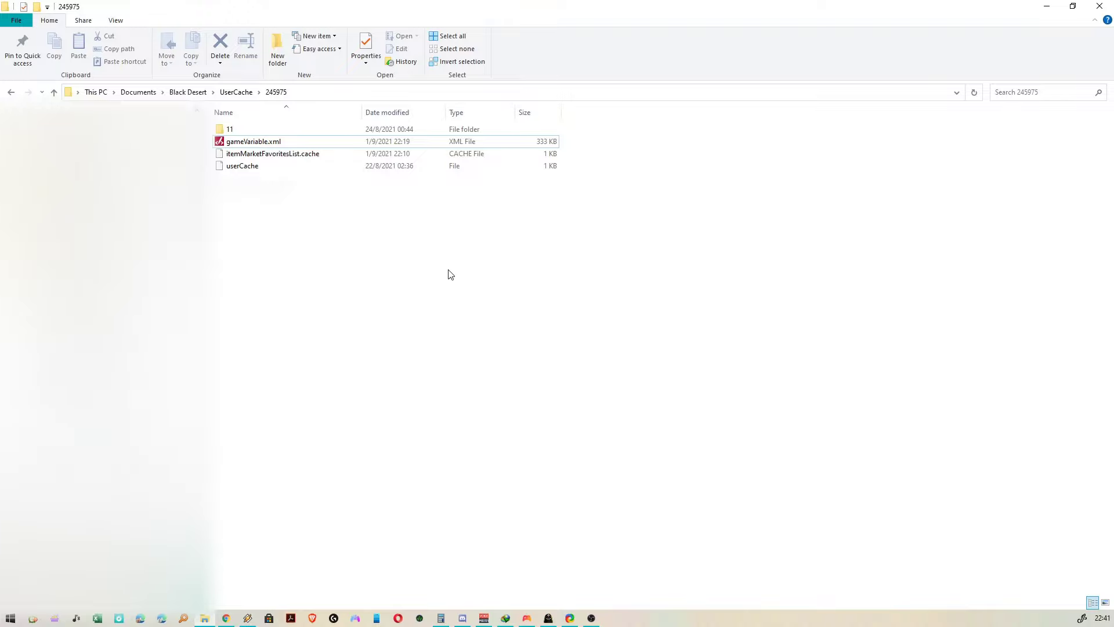
Step: Return Explorer to the Black Desert folder, walk through town in-game, and open the main menu
{"action": "left_click", "coordinate": [238, 92]}
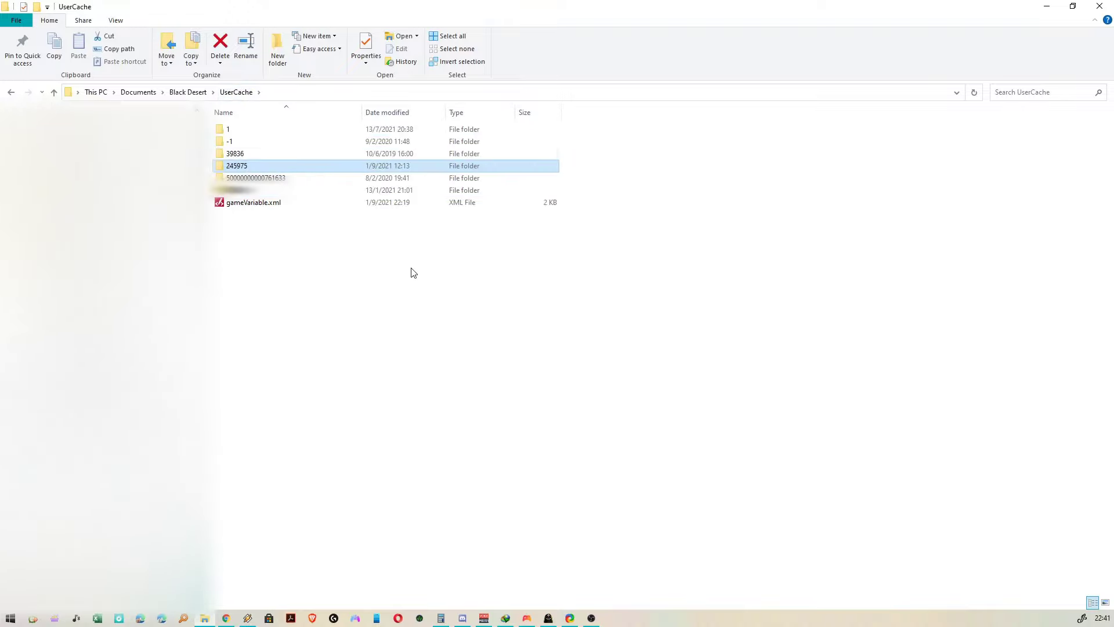
{"action": "left_click", "coordinate": [192, 93]}
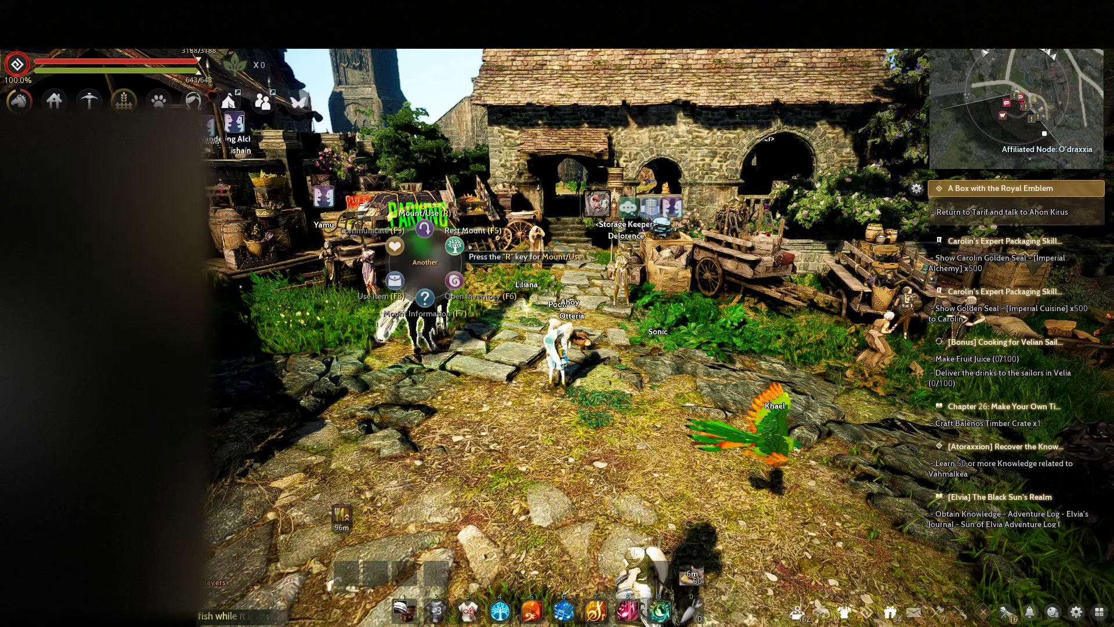
{"action": "key", "text": "a"}
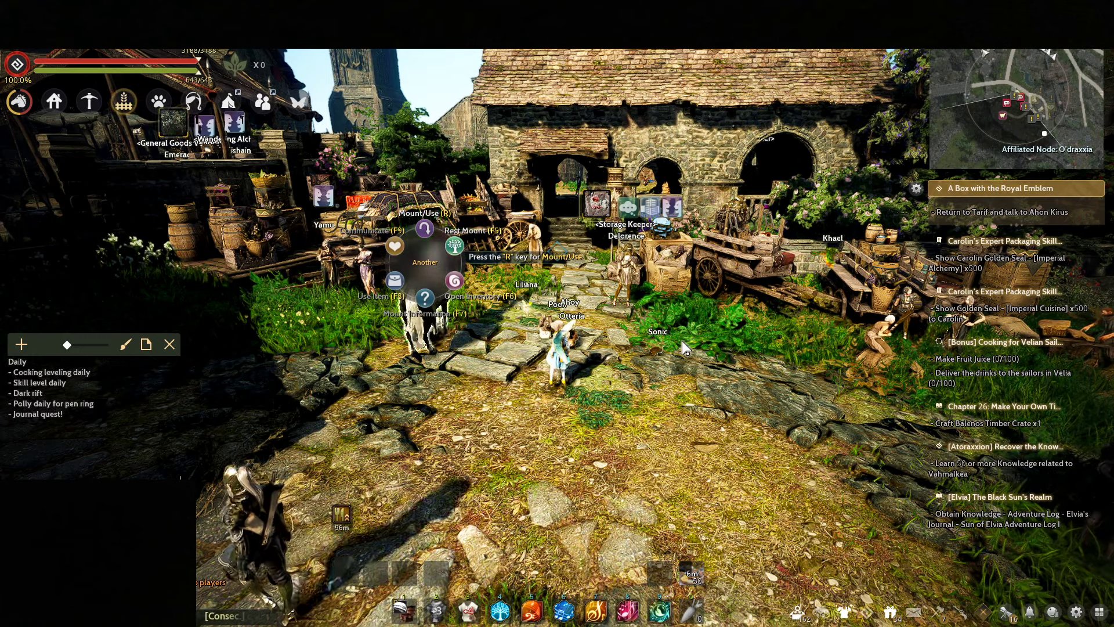
{"action": "key", "text": "Escape"}
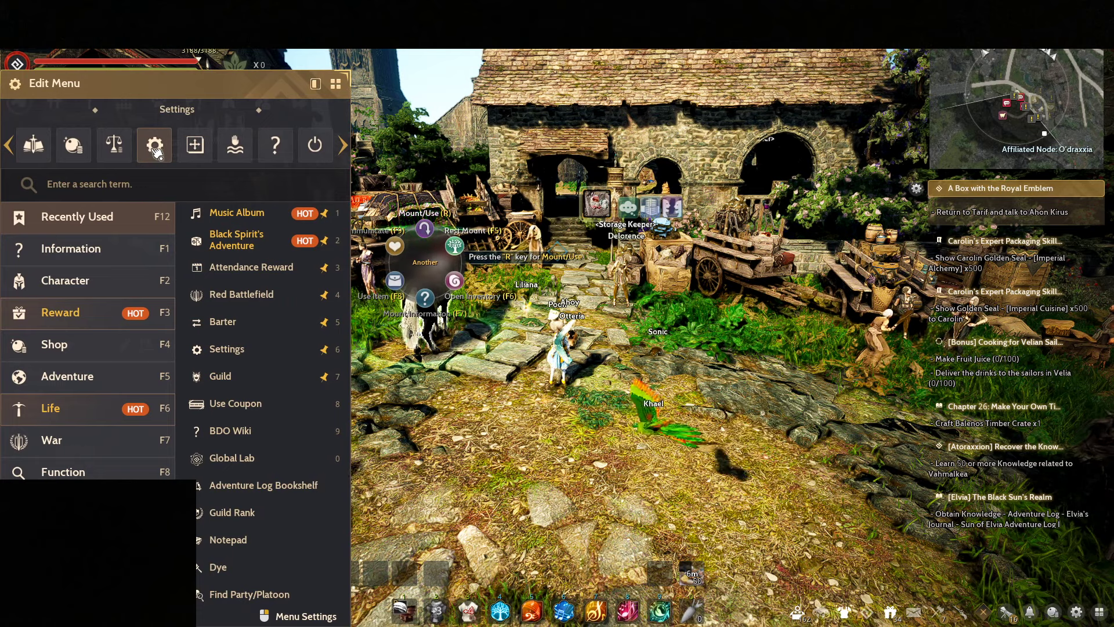
Step: Open Settings to Display Quality, review the anti-aliasing options, and close the window
{"action": "left_click", "coordinate": [155, 145]}
{"action": "left_click", "coordinate": [336, 192]}
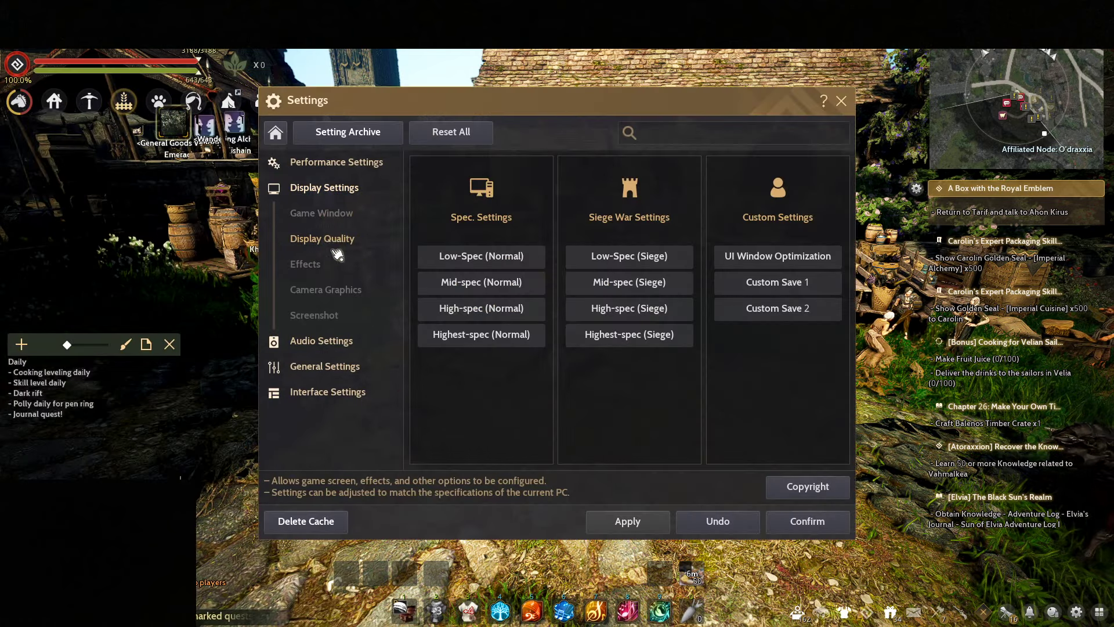
{"action": "left_click", "coordinate": [322, 239]}
{"action": "scroll", "coordinate": [747, 296], "scroll_direction": "down", "scroll_amount": 6}
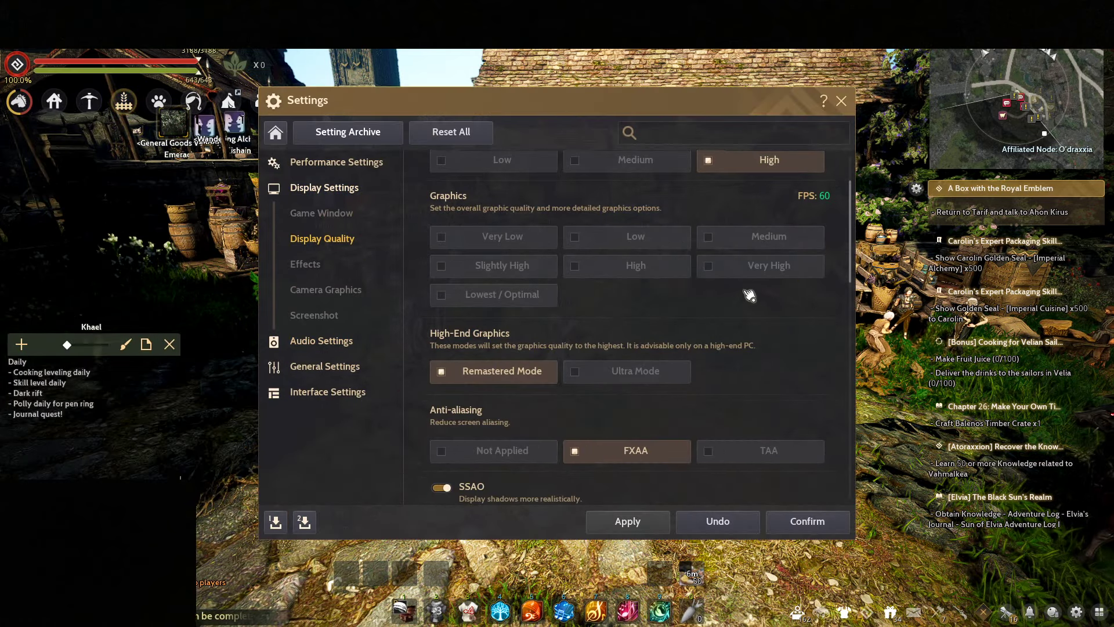
{"action": "scroll", "coordinate": [764, 298], "scroll_direction": "up", "scroll_amount": 3}
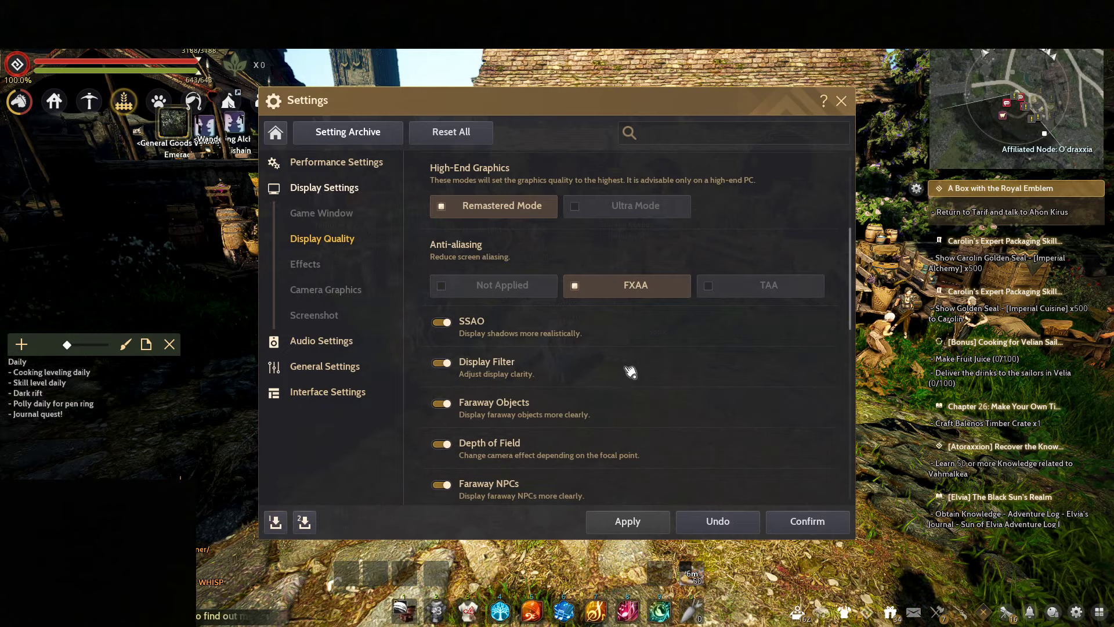
{"action": "key", "text": "Escape"}
{"action": "key", "text": "Escape"}
Step: Reopen Settings at Display Quality, then close back to the main menu
{"action": "left_click", "coordinate": [154, 145]}
{"action": "left_click", "coordinate": [323, 187]}
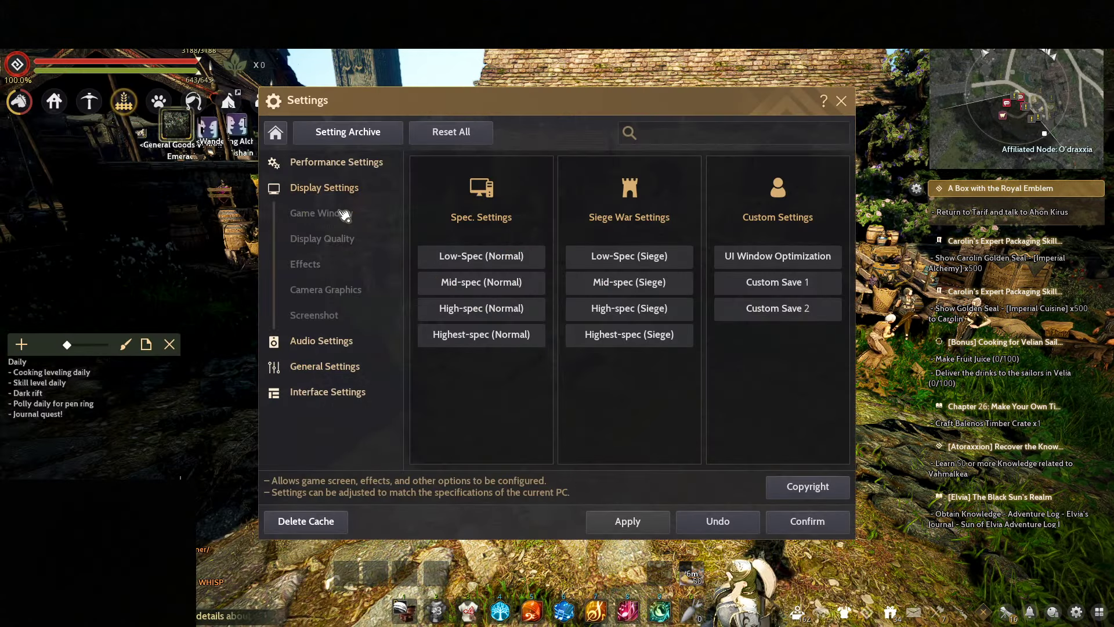
{"action": "left_click", "coordinate": [323, 214]}
{"action": "left_click", "coordinate": [322, 238]}
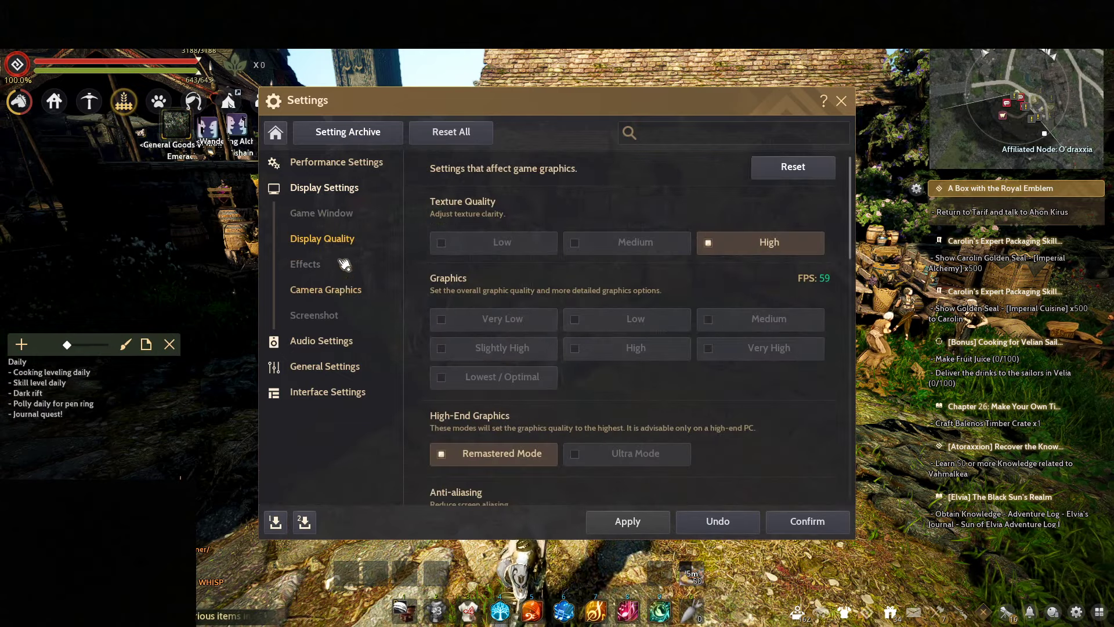
{"action": "key", "text": "Escape"}
Step: Load Custom Save 2 from the Settings home page and confirm it
{"action": "left_click", "coordinate": [154, 145]}
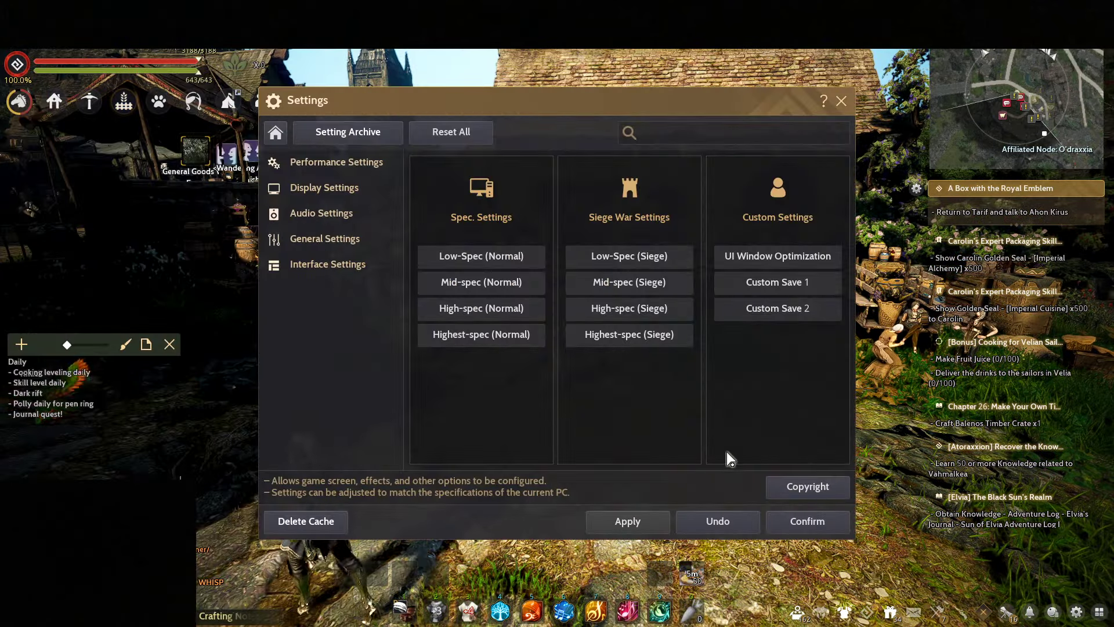
{"action": "left_click", "coordinate": [774, 309]}
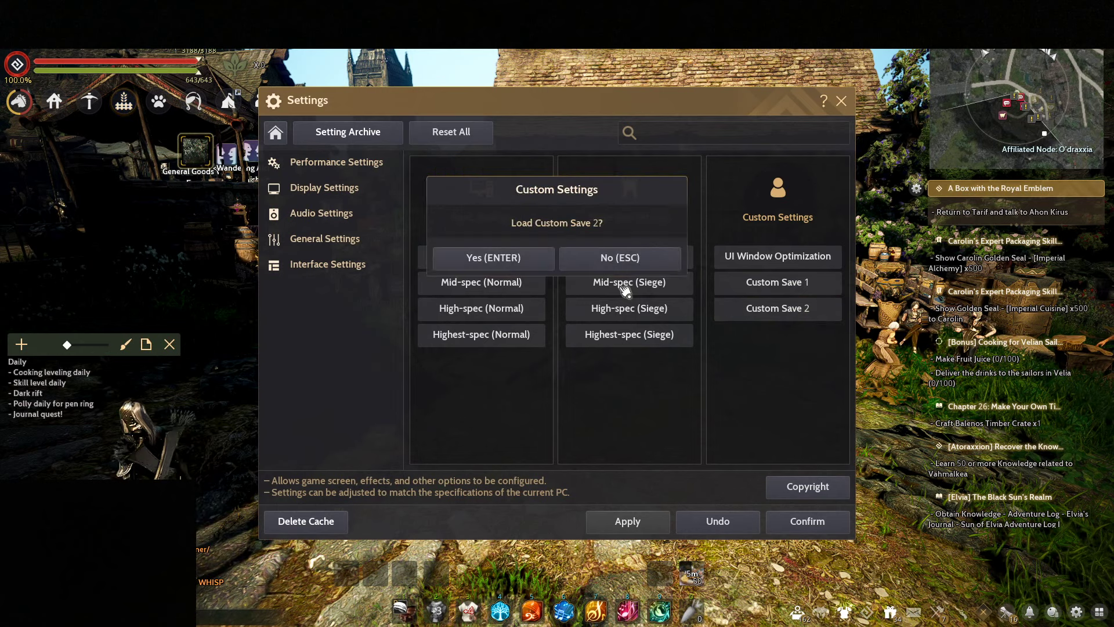
{"action": "left_click", "coordinate": [477, 262]}
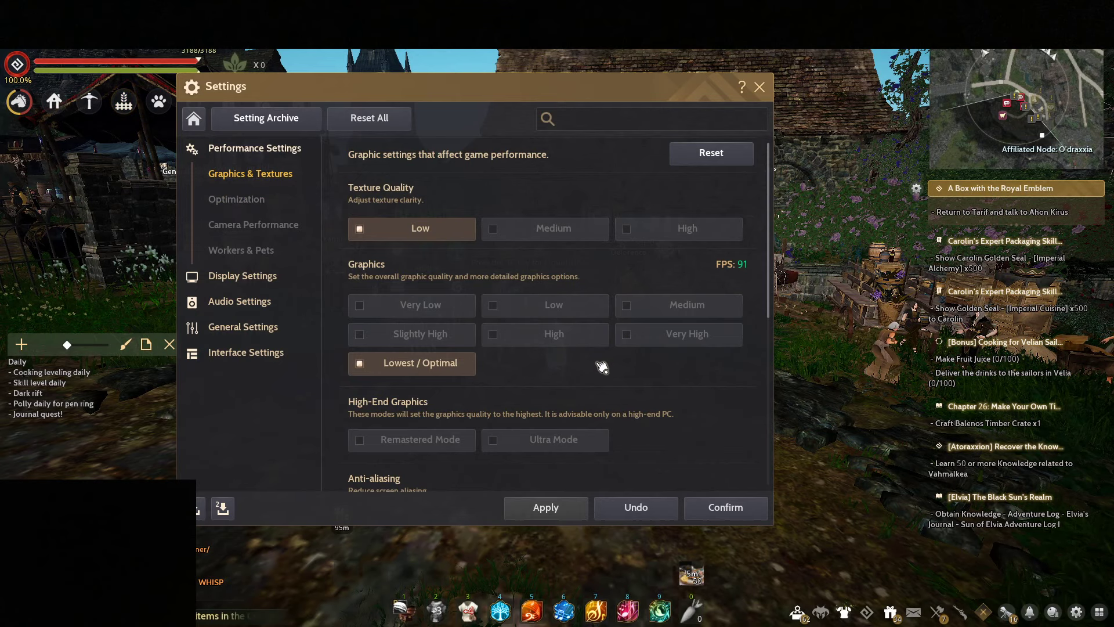
{"action": "scroll", "coordinate": [602, 367], "scroll_direction": "down", "scroll_amount": 1}
{"action": "scroll", "coordinate": [668, 335], "scroll_direction": "down", "scroll_amount": 5}
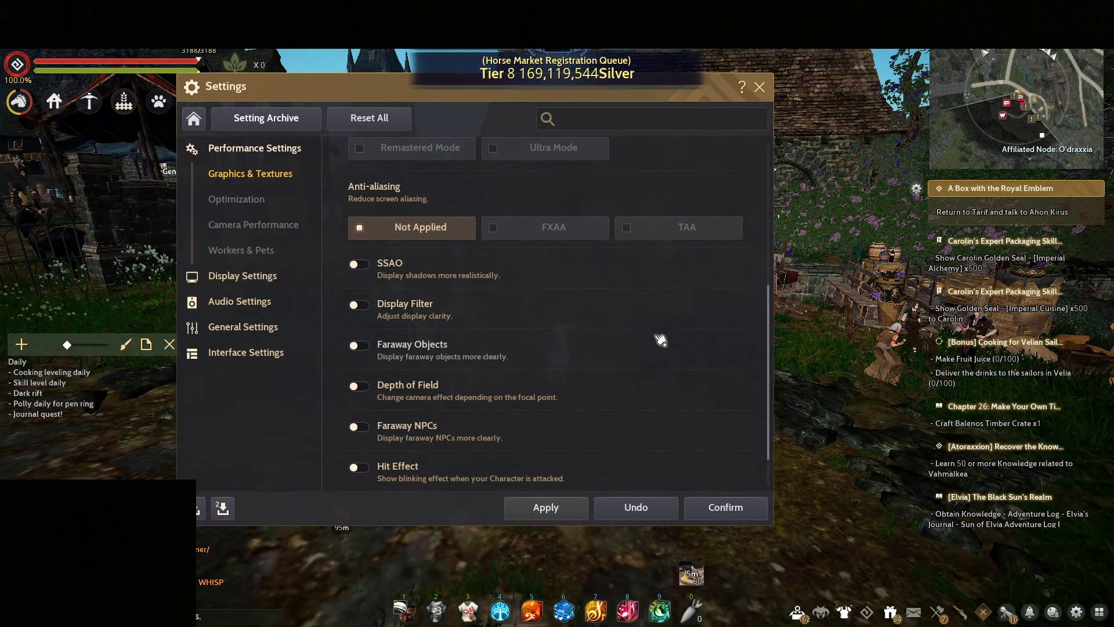
{"action": "scroll", "coordinate": [661, 340], "scroll_direction": "up", "scroll_amount": 2}
{"action": "scroll", "coordinate": [658, 337], "scroll_direction": "down", "scroll_amount": 3}
Step: Review Display Quality and Optimization showing no anti-aliasing or upscaling, then close Settings
{"action": "left_click", "coordinate": [232, 275]}
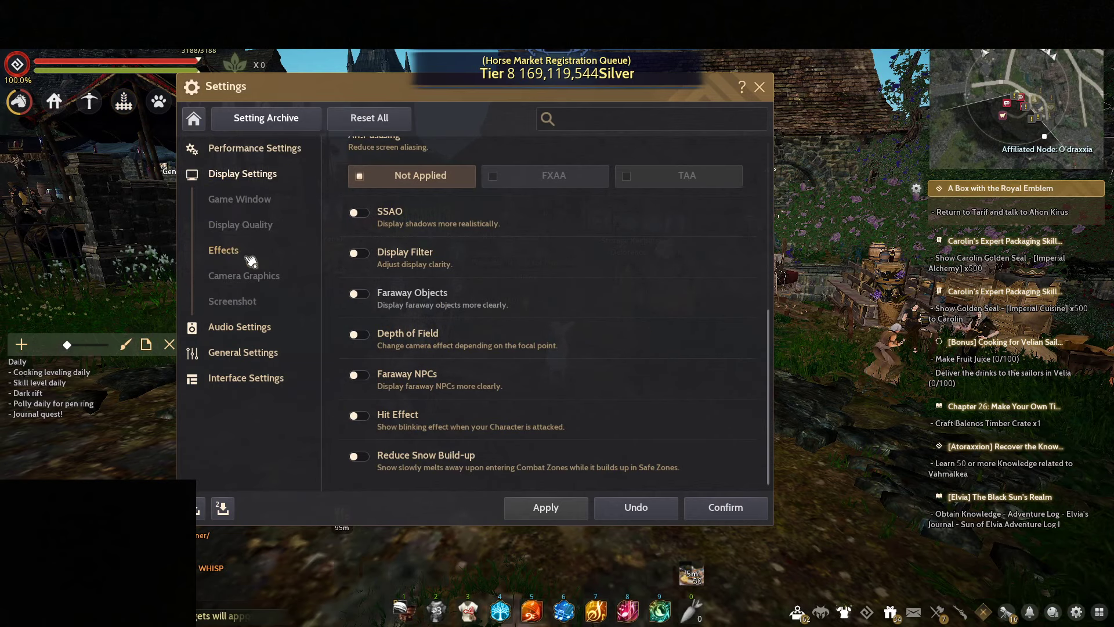
{"action": "left_click", "coordinate": [240, 224]}
{"action": "scroll", "coordinate": [662, 349], "scroll_direction": "down", "scroll_amount": 10}
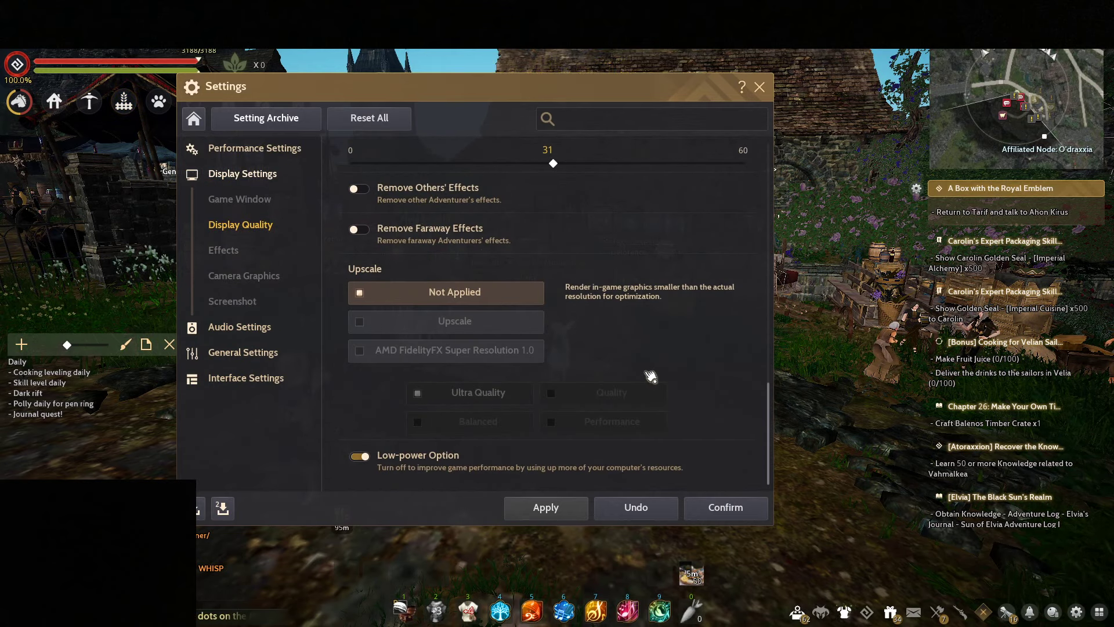
{"action": "scroll", "coordinate": [651, 377], "scroll_direction": "up", "scroll_amount": 10}
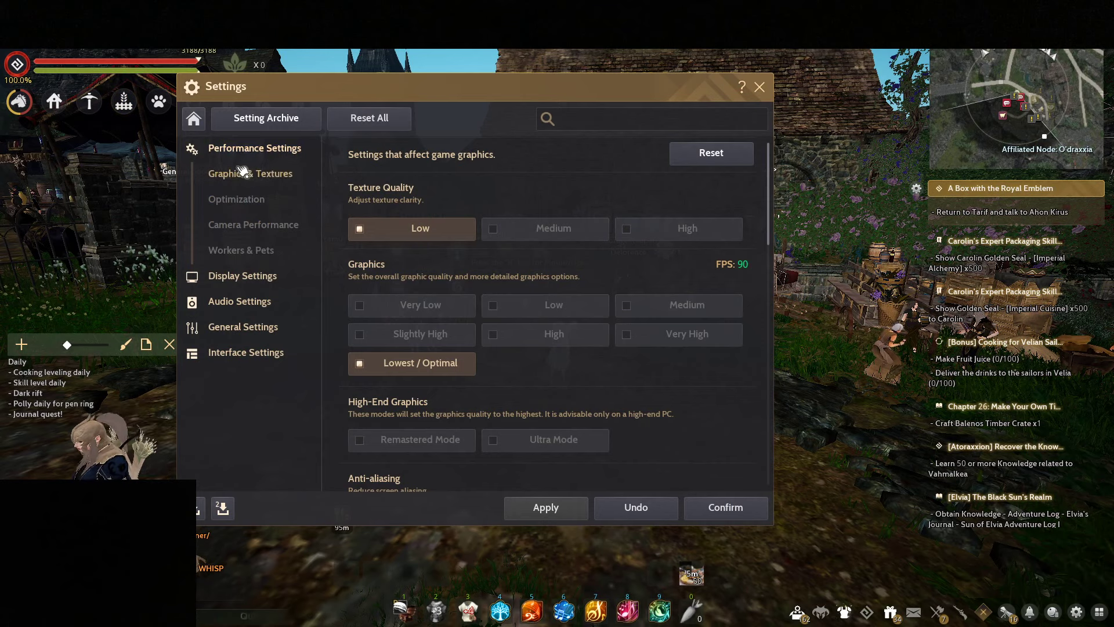
{"action": "left_click", "coordinate": [243, 204]}
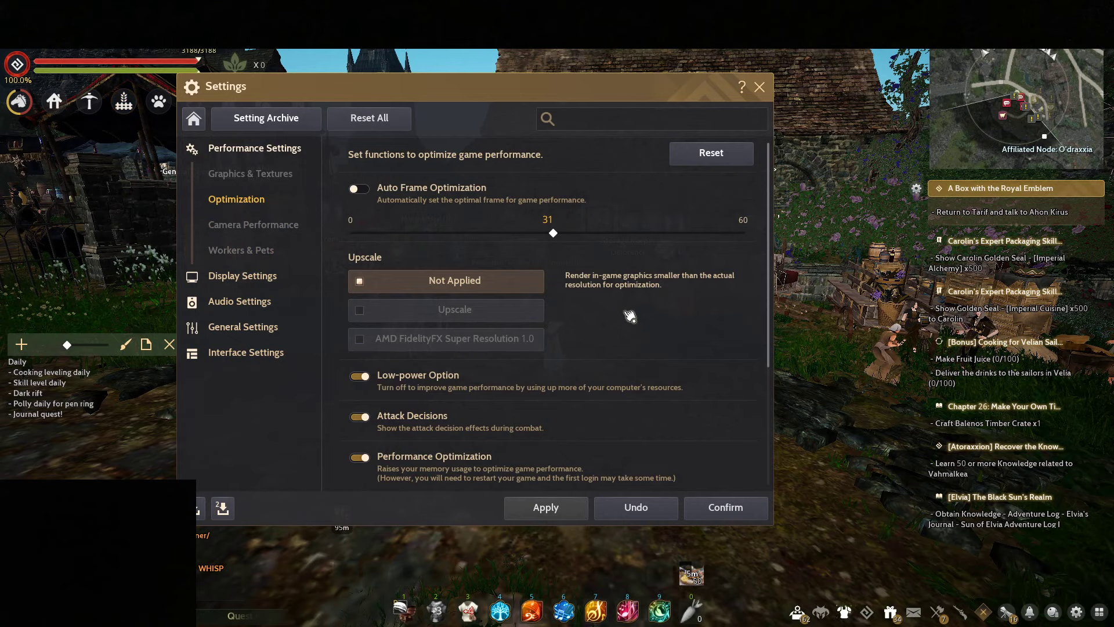
{"action": "key", "text": "Escape"}
{"action": "key", "text": "Escape"}
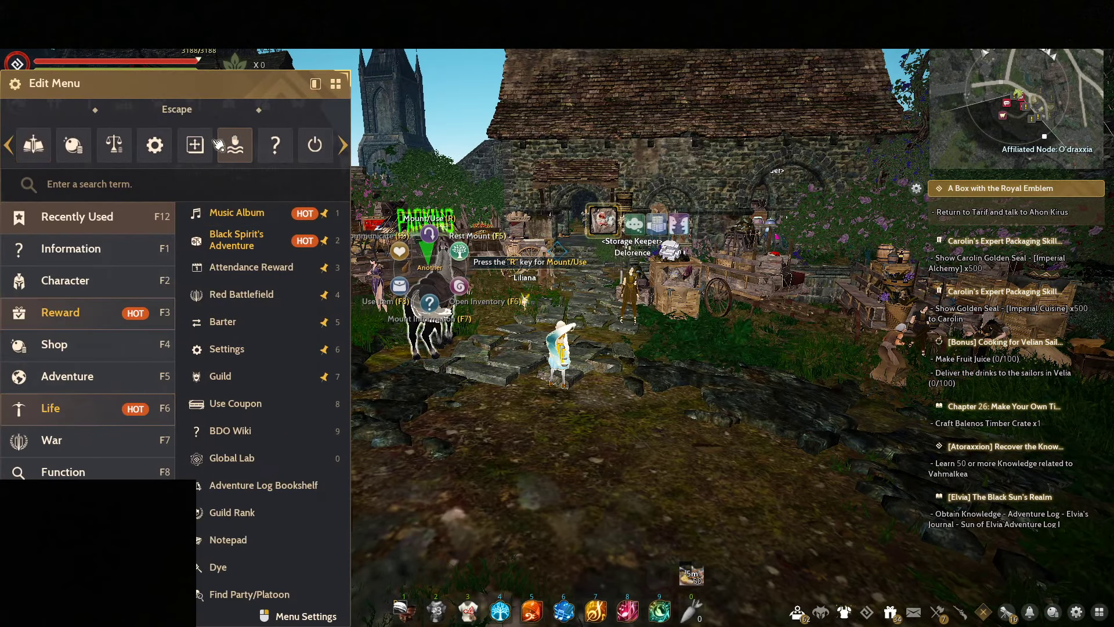
Step: Open Settings and load Custom Save 1
{"action": "left_click", "coordinate": [196, 145]}
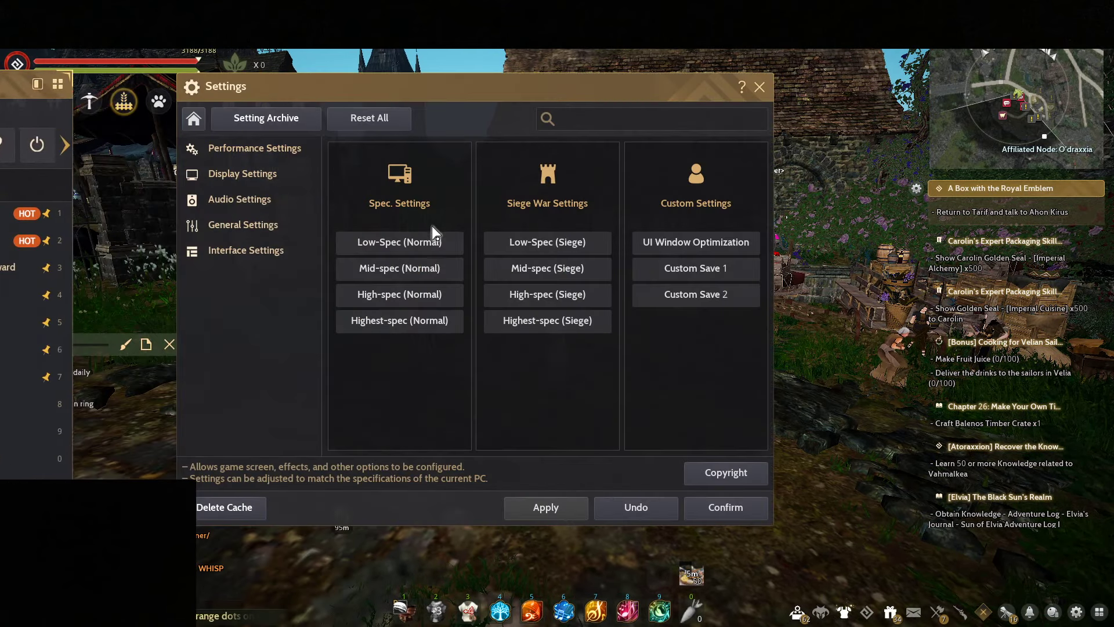
{"action": "left_click", "coordinate": [719, 272]}
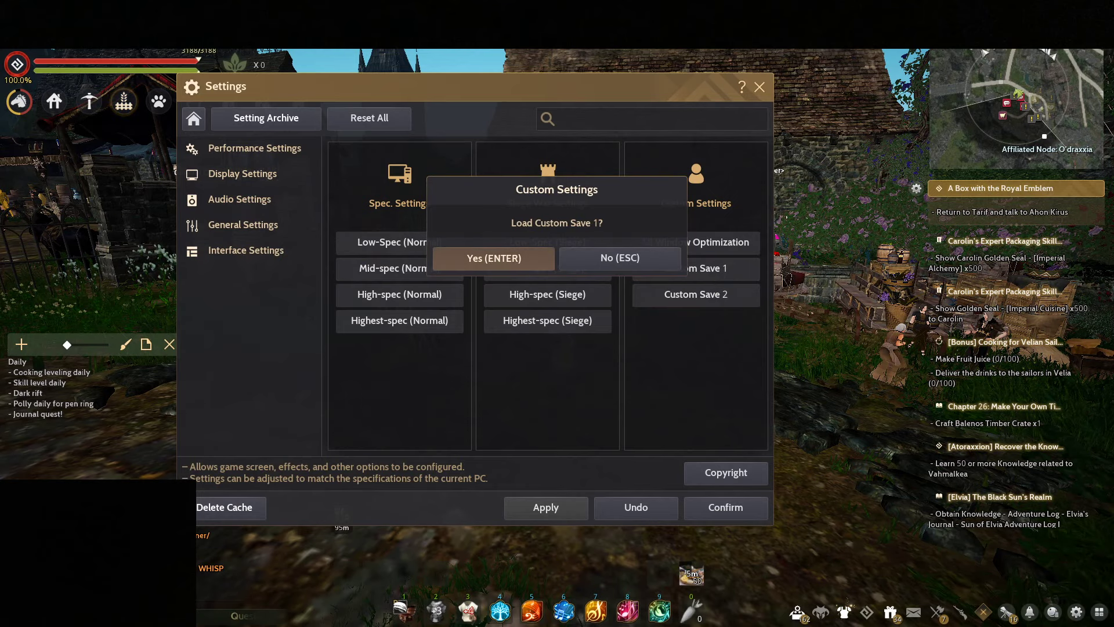
{"action": "left_click", "coordinate": [494, 259]}
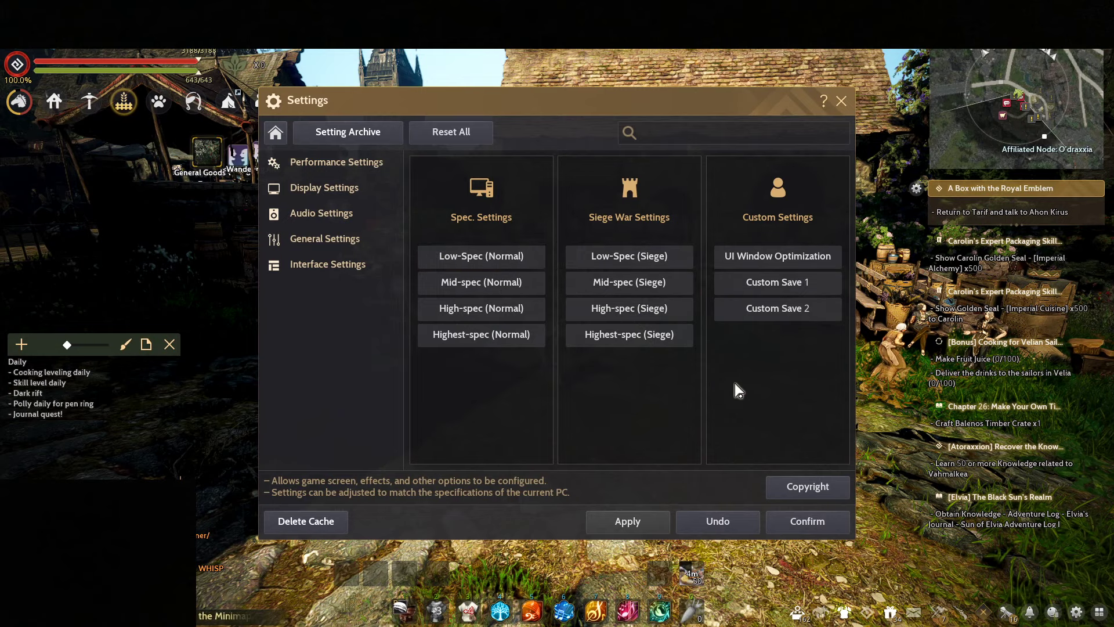
Step: Verify FXAA and FSR Ultra Quality upscaling in Display Quality, confirm, and run through town
{"action": "left_click", "coordinate": [325, 188]}
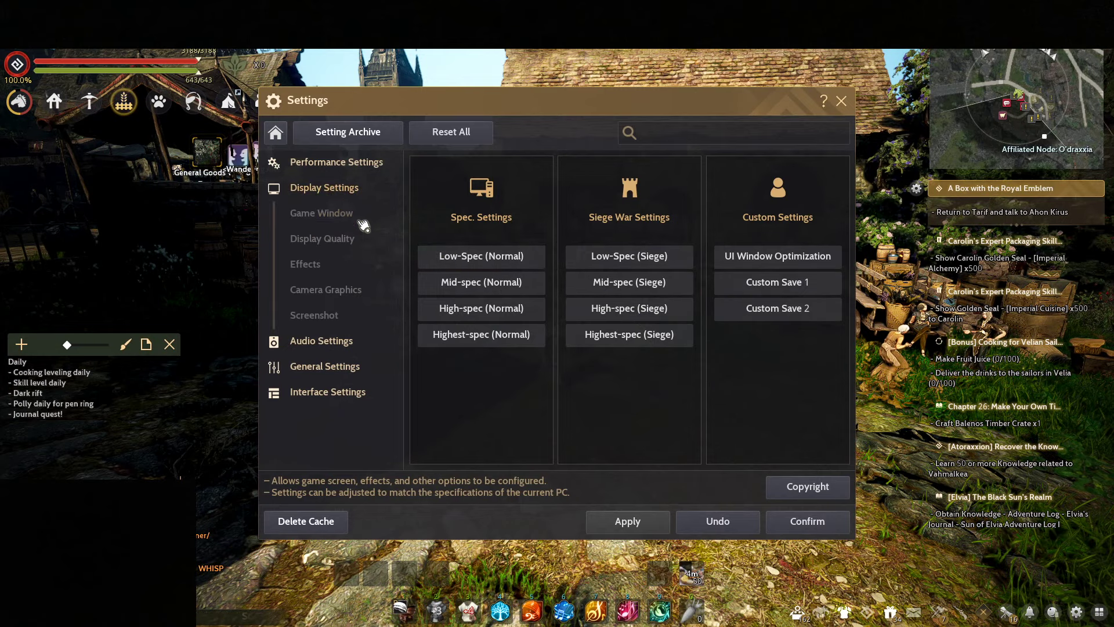
{"action": "left_click", "coordinate": [332, 250]}
{"action": "scroll", "coordinate": [749, 360], "scroll_direction": "down", "scroll_amount": 2}
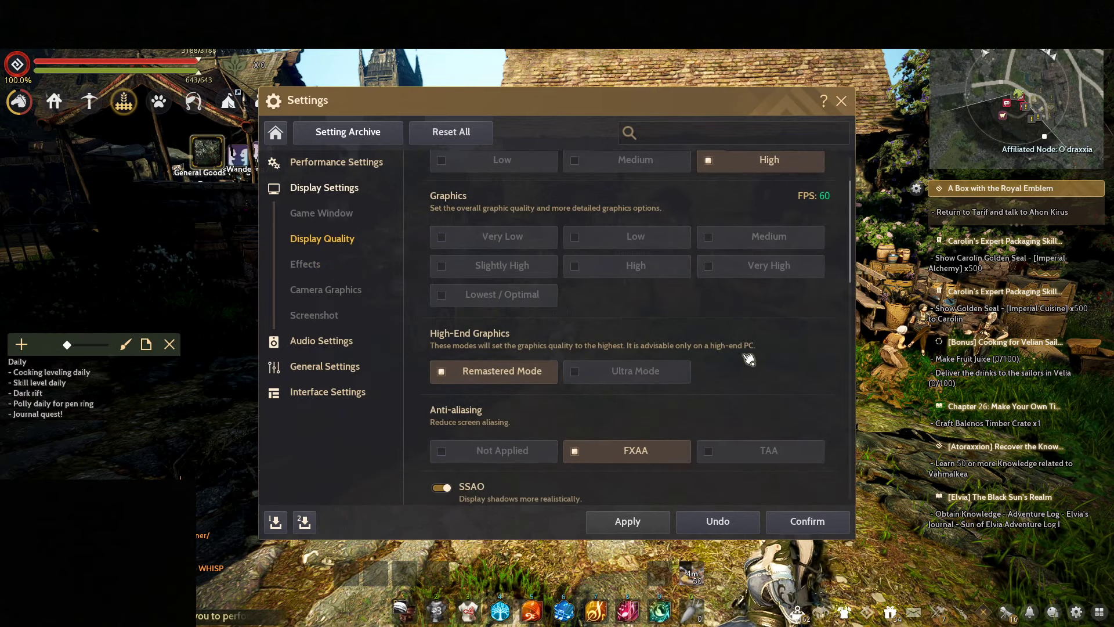
{"action": "scroll", "coordinate": [748, 354], "scroll_direction": "up", "scroll_amount": 2}
{"action": "scroll", "coordinate": [749, 325], "scroll_direction": "down", "scroll_amount": 2}
{"action": "scroll", "coordinate": [757, 354], "scroll_direction": "down", "scroll_amount": 2}
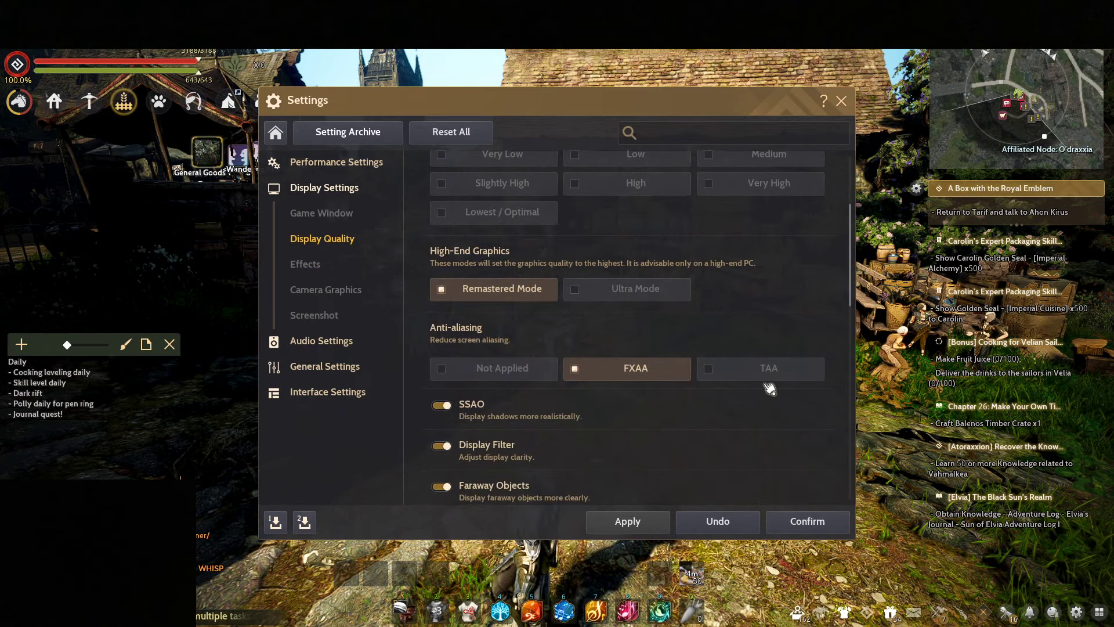
{"action": "scroll", "coordinate": [630, 380], "scroll_direction": "down", "scroll_amount": 15}
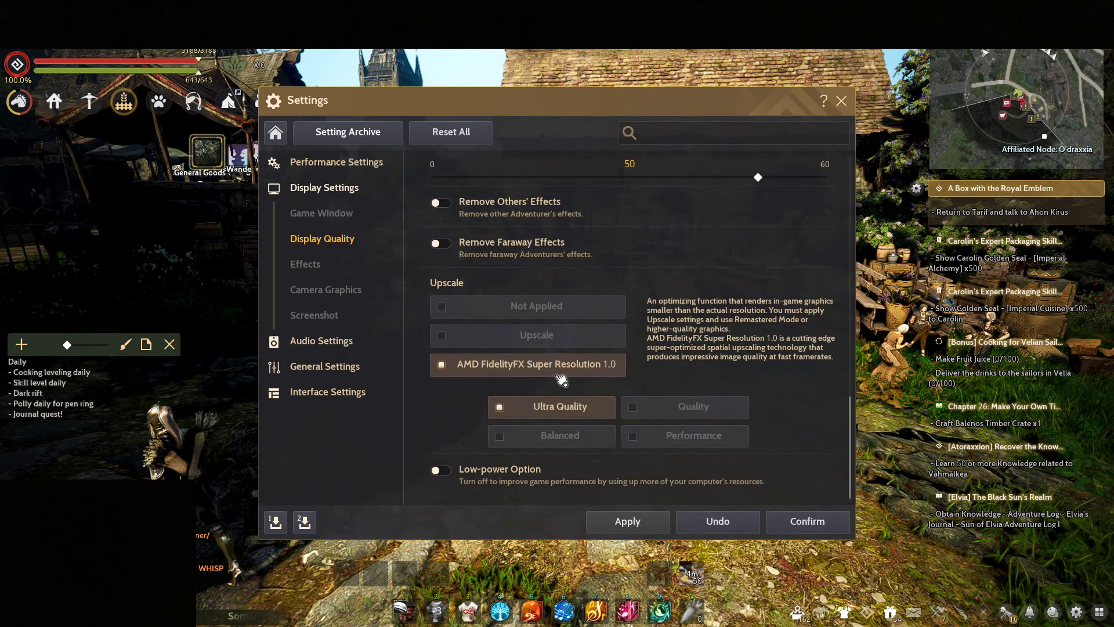
{"action": "scroll", "coordinate": [704, 377], "scroll_direction": "up", "scroll_amount": 5}
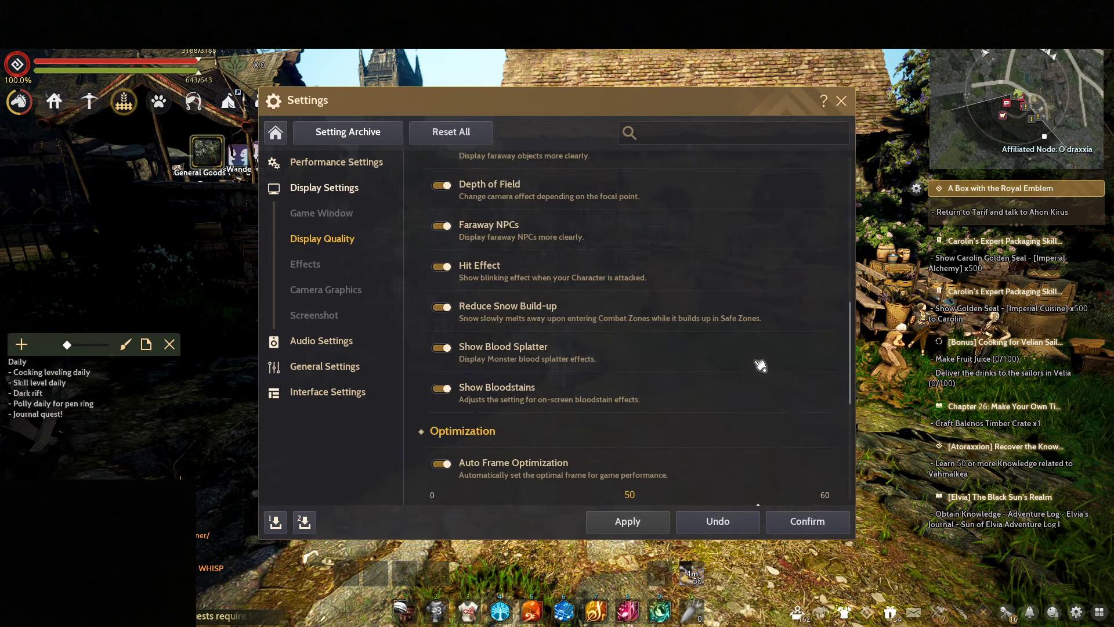
{"action": "left_click", "coordinate": [819, 522]}
{"action": "key", "text": "w"}
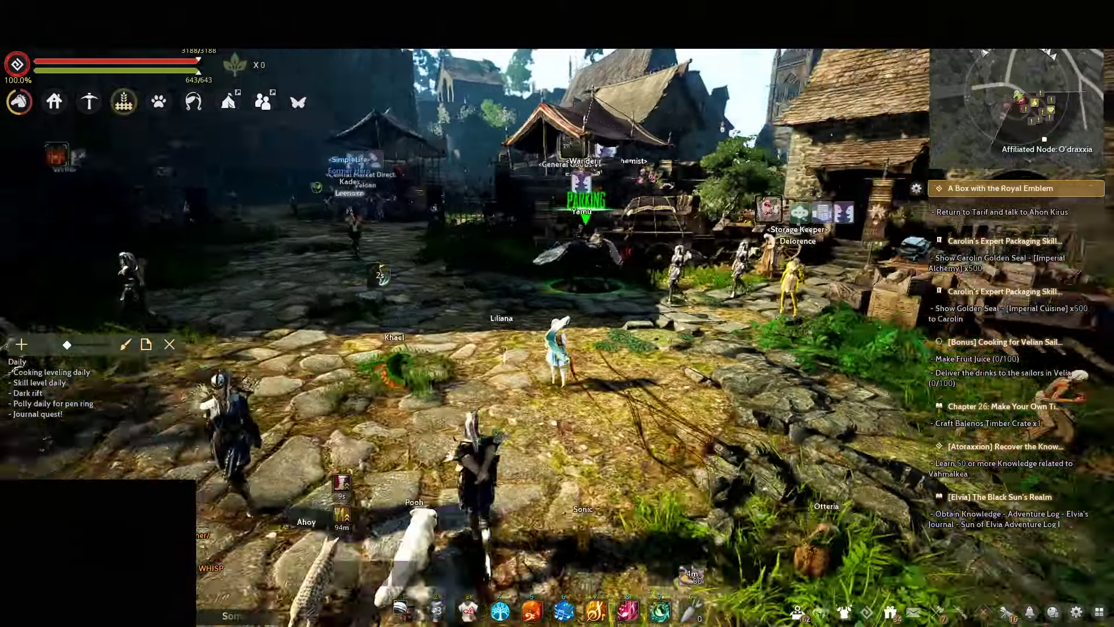
{"action": "key", "text": "ctrl"}
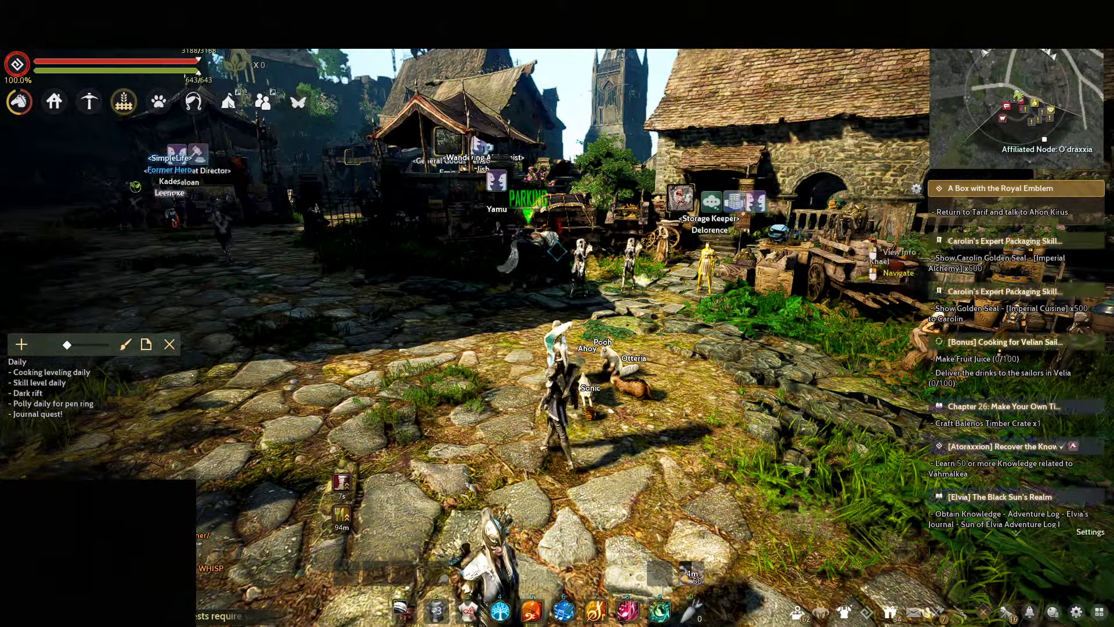